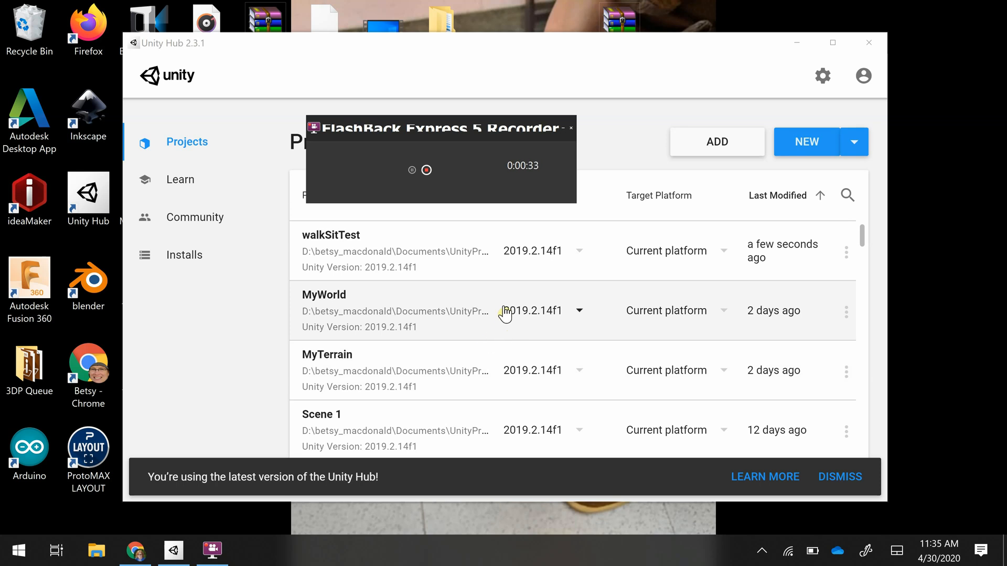
Create a new 3D project named OneCharAnimated using Unity version 2019.2.14f1
{"action": "left_click_drag", "start_coordinate": [446, 127], "coordinate": [448, 58]}
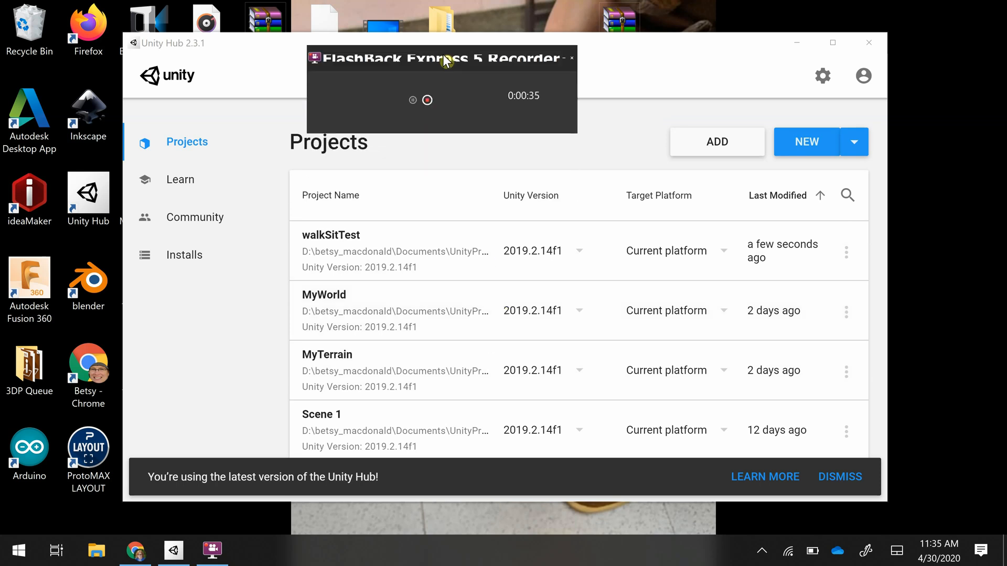
{"action": "left_click", "coordinate": [855, 146]}
{"action": "left_click", "coordinate": [855, 146]}
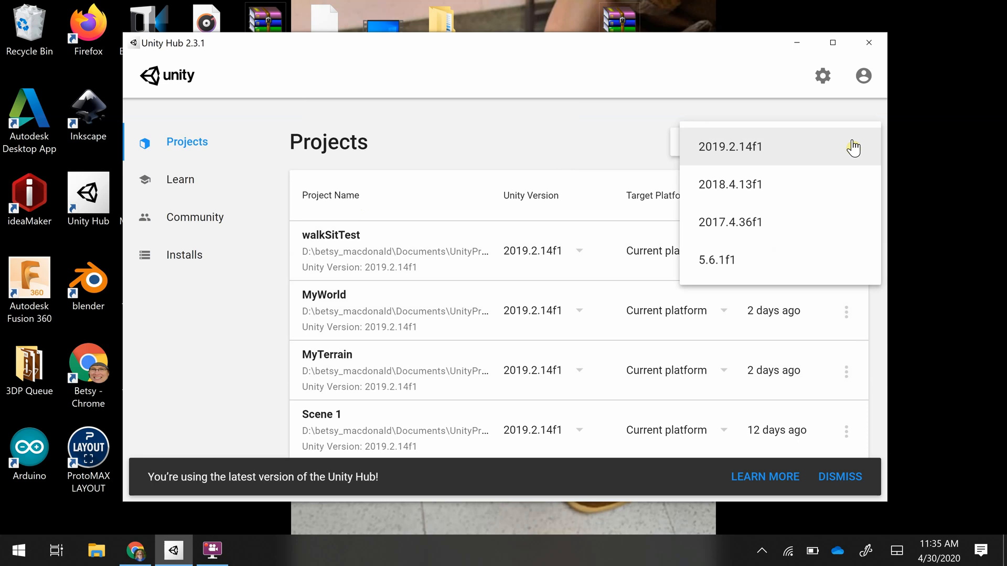
{"action": "left_click", "coordinate": [762, 149]}
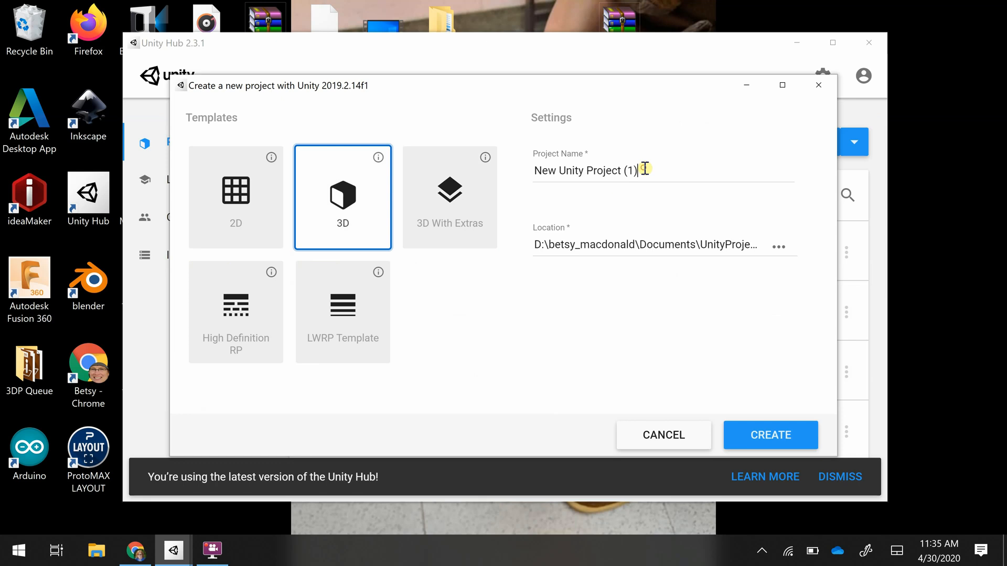
{"action": "triple_click", "coordinate": [644, 168]}
{"action": "type", "text": "O"}
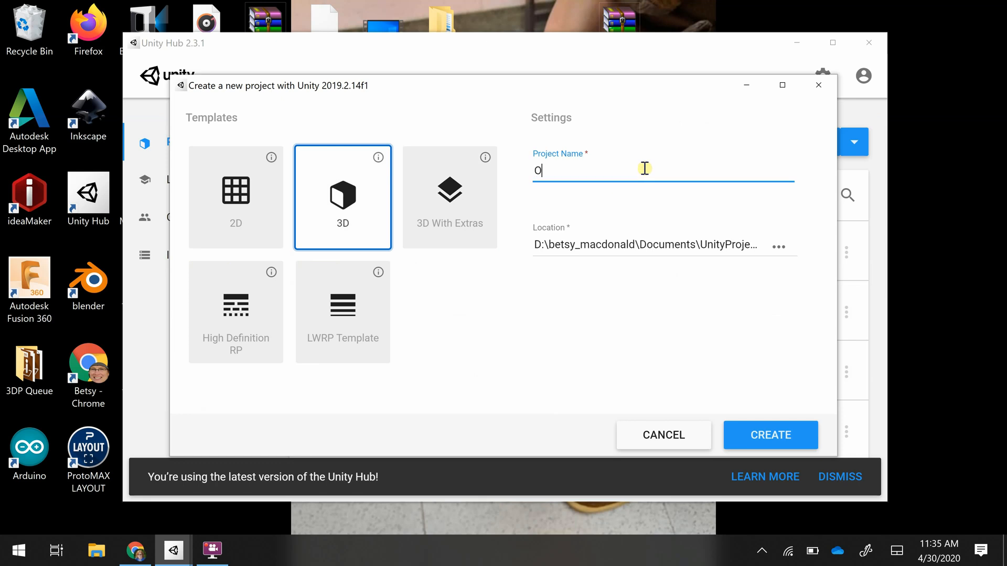
{"action": "type", "text": "neCharAnimatoed"}
{"action": "left_click", "coordinate": [771, 439]}
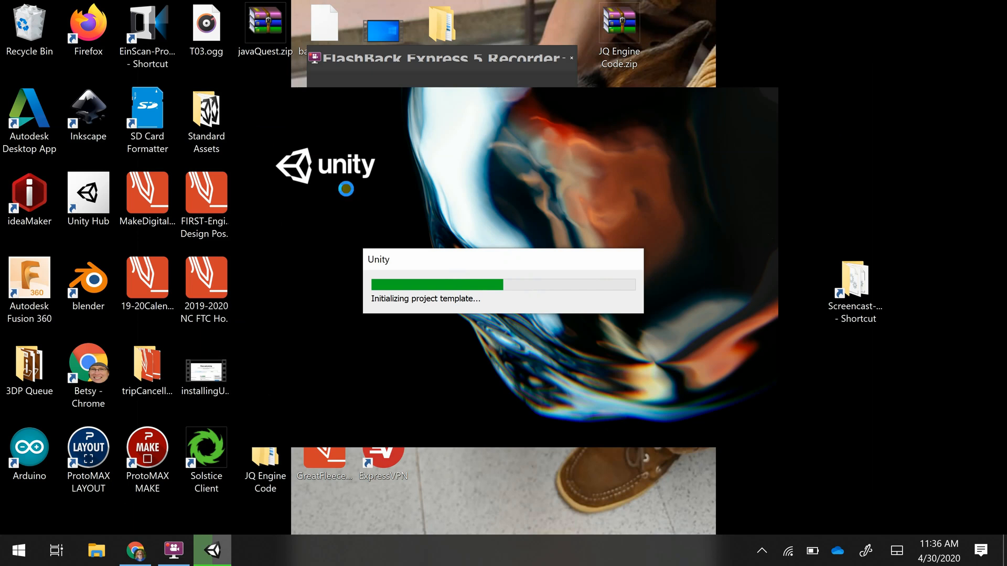
Open the Package Manager and enable showing preview packages
{"action": "mouse_move", "coordinate": [398, 32]}
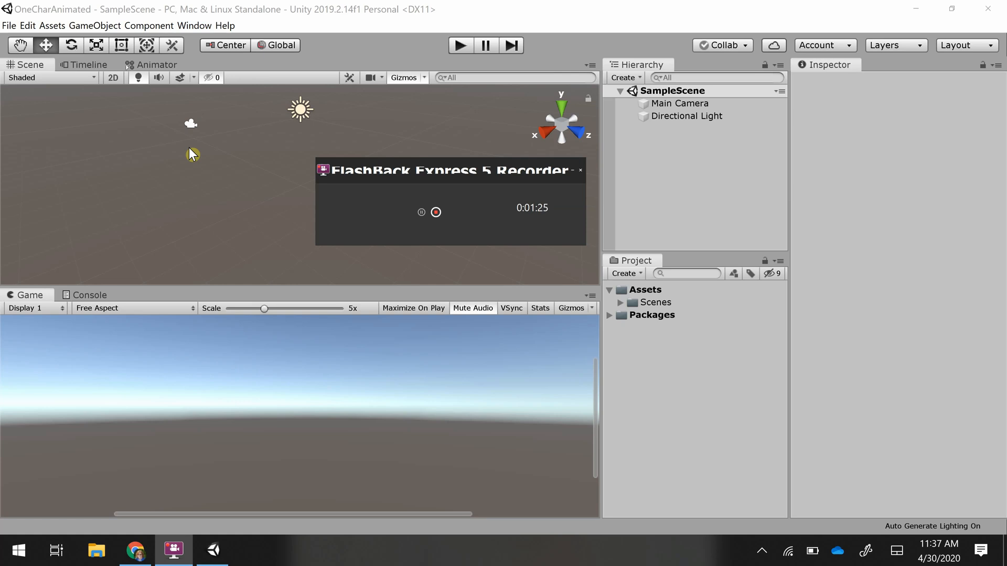
{"action": "left_click", "coordinate": [194, 26]}
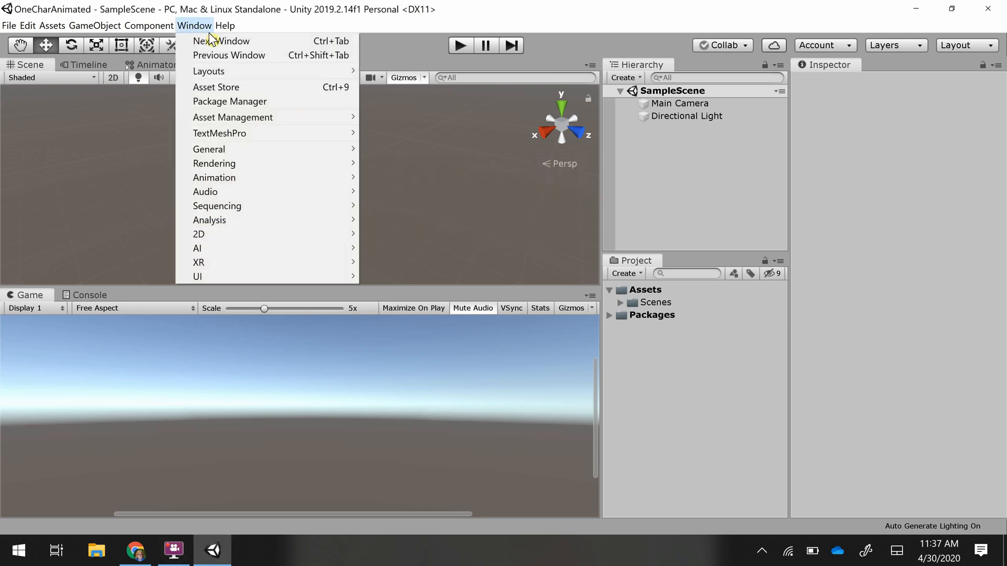
{"action": "mouse_move", "coordinate": [225, 122]}
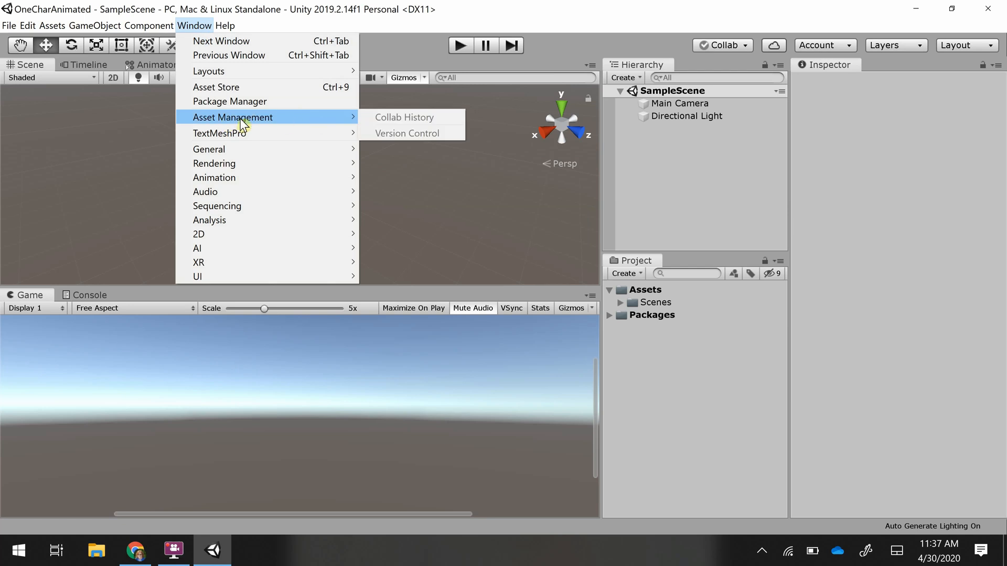
{"action": "left_click", "coordinate": [242, 102]}
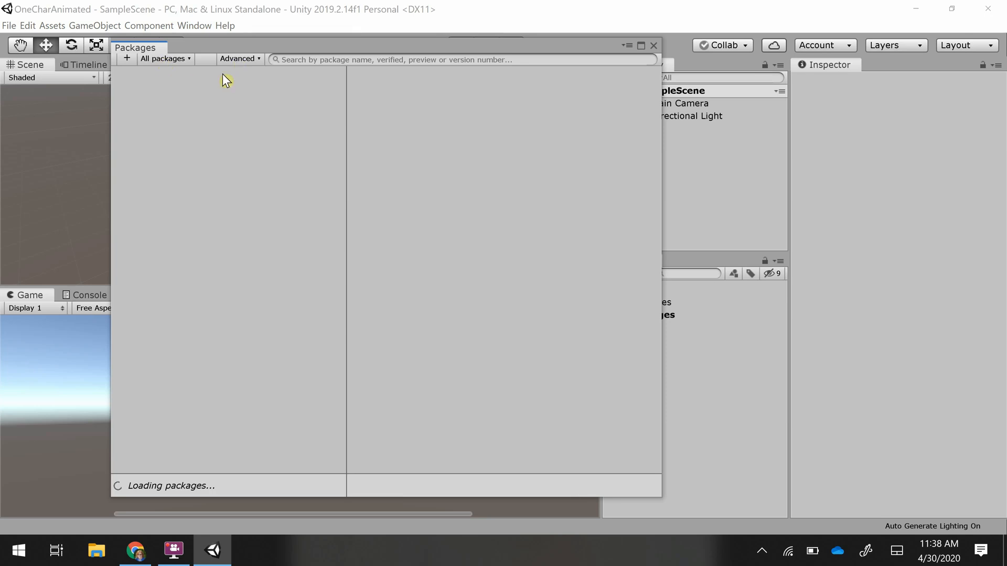
{"action": "left_click", "coordinate": [237, 57]}
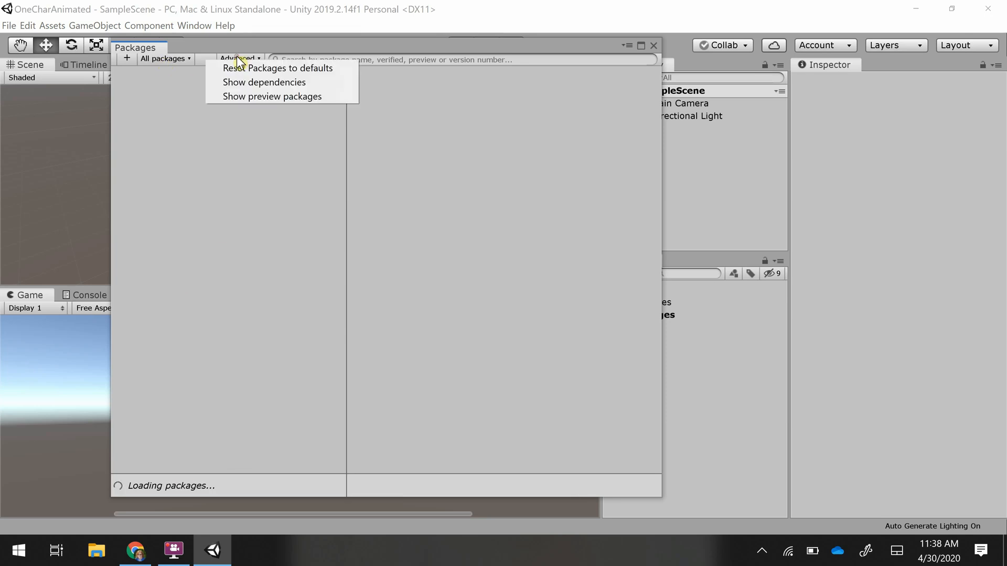
{"action": "left_click", "coordinate": [232, 97]}
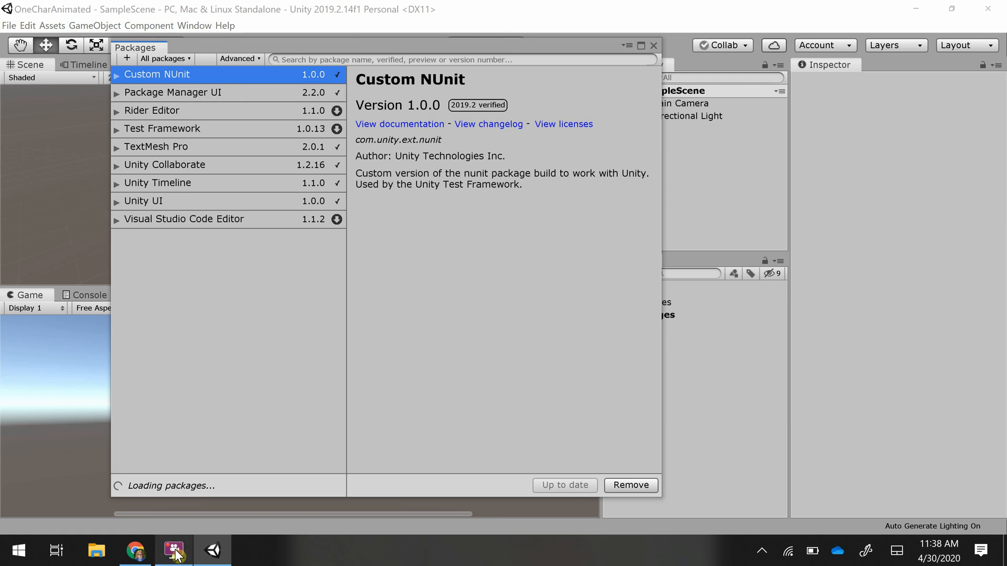
{"action": "mouse_move", "coordinate": [175, 552]}
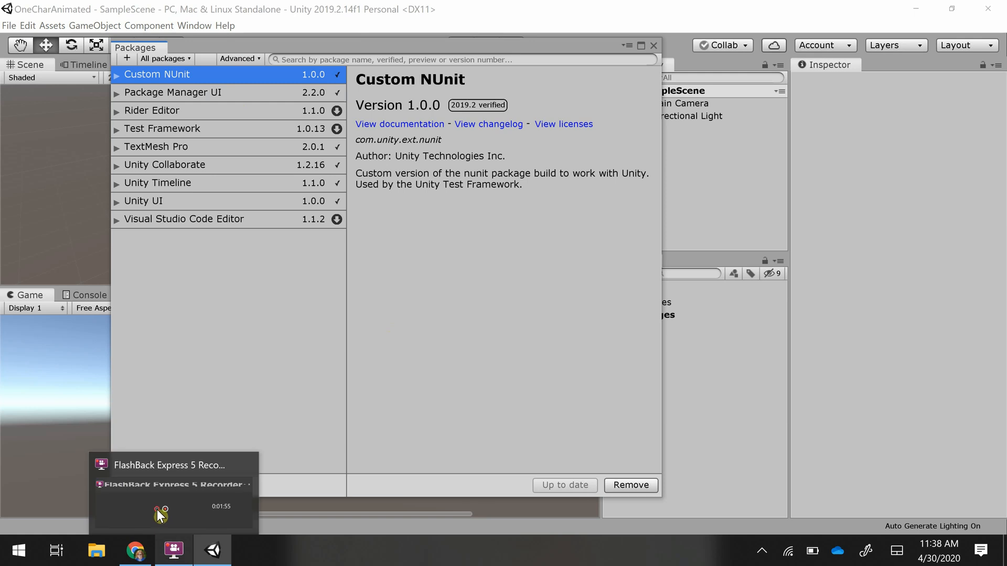
{"action": "left_click", "coordinate": [160, 514]}
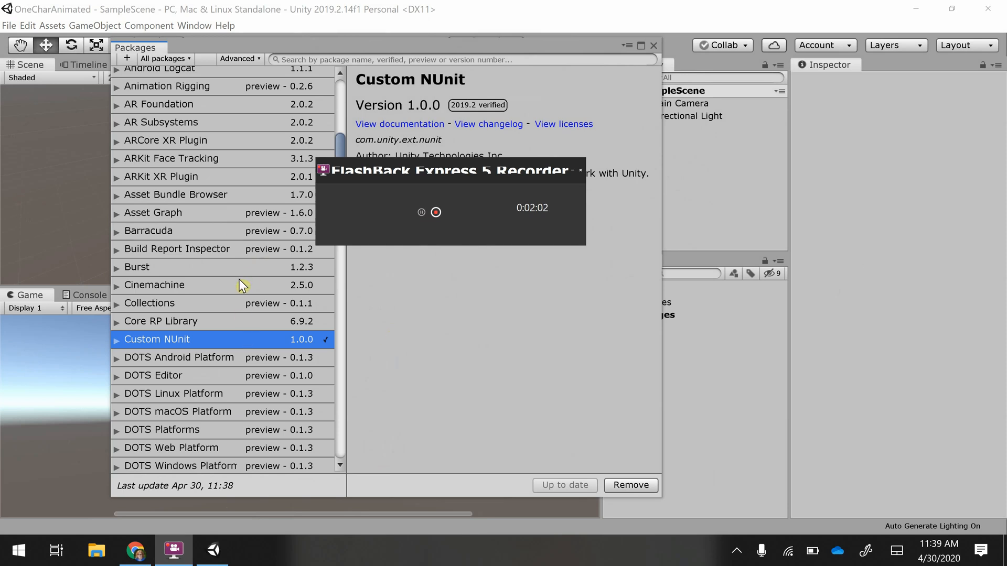
Find Cinemachine version 2.5.0 in the list of all packages and install it
{"action": "scroll", "coordinate": [260, 301], "scroll_direction": "down", "scroll_amount": 5}
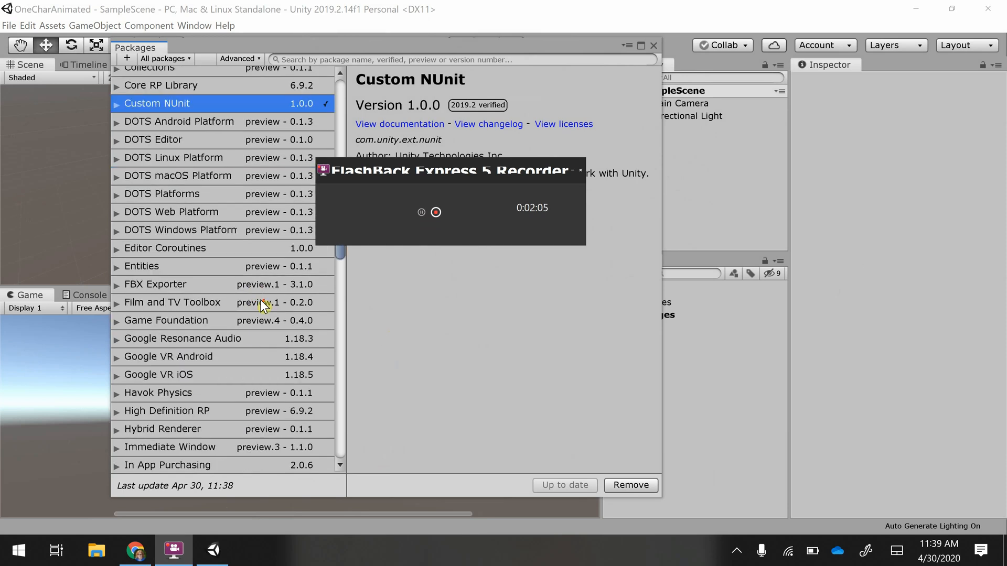
{"action": "scroll", "coordinate": [260, 304], "scroll_direction": "down", "scroll_amount": 12}
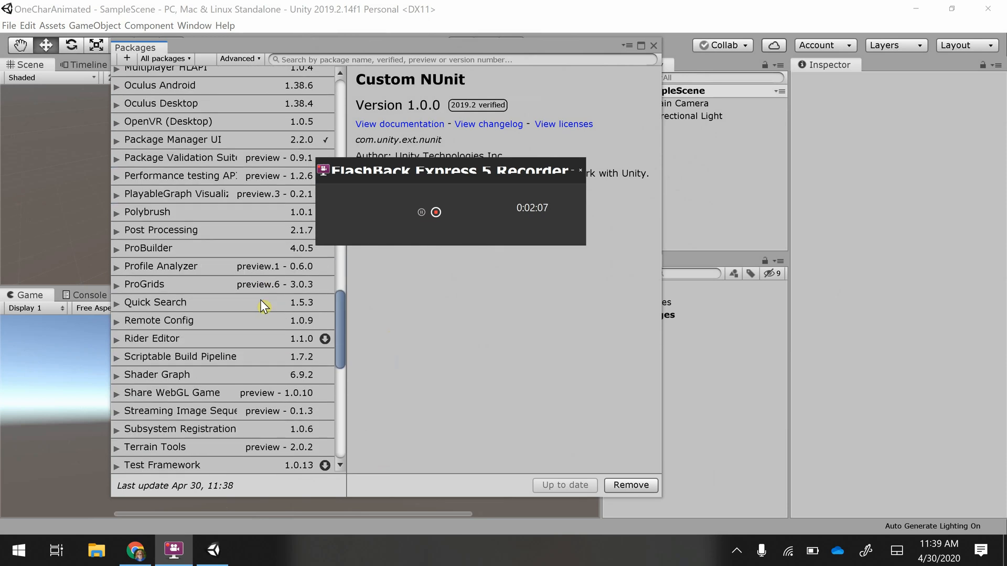
{"action": "scroll", "coordinate": [262, 305], "scroll_direction": "down", "scroll_amount": 4}
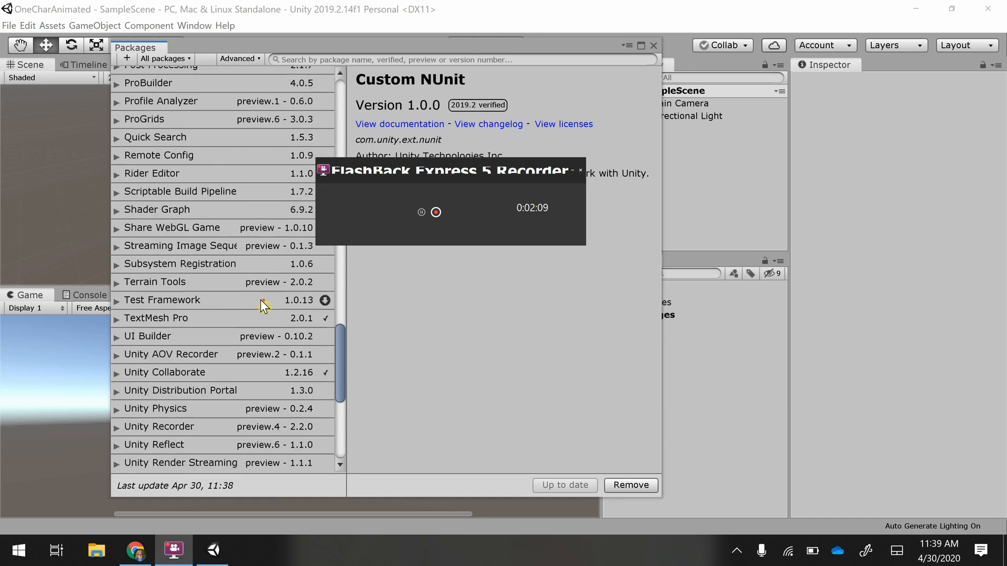
{"action": "scroll", "coordinate": [260, 300], "scroll_direction": "down", "scroll_amount": 2}
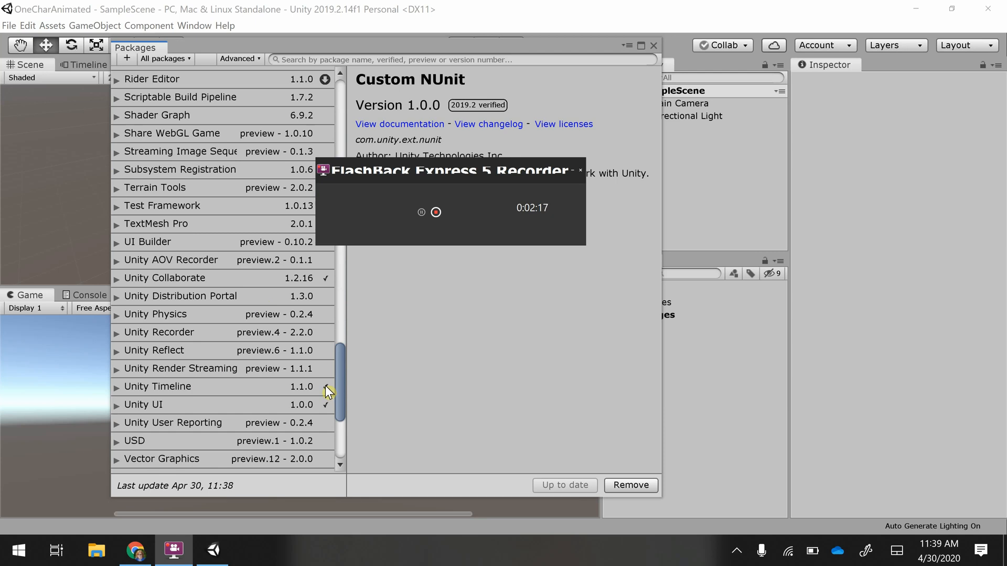
{"action": "scroll", "coordinate": [232, 364], "scroll_direction": "up", "scroll_amount": 6}
{"action": "scroll", "coordinate": [235, 367], "scroll_direction": "up", "scroll_amount": 10}
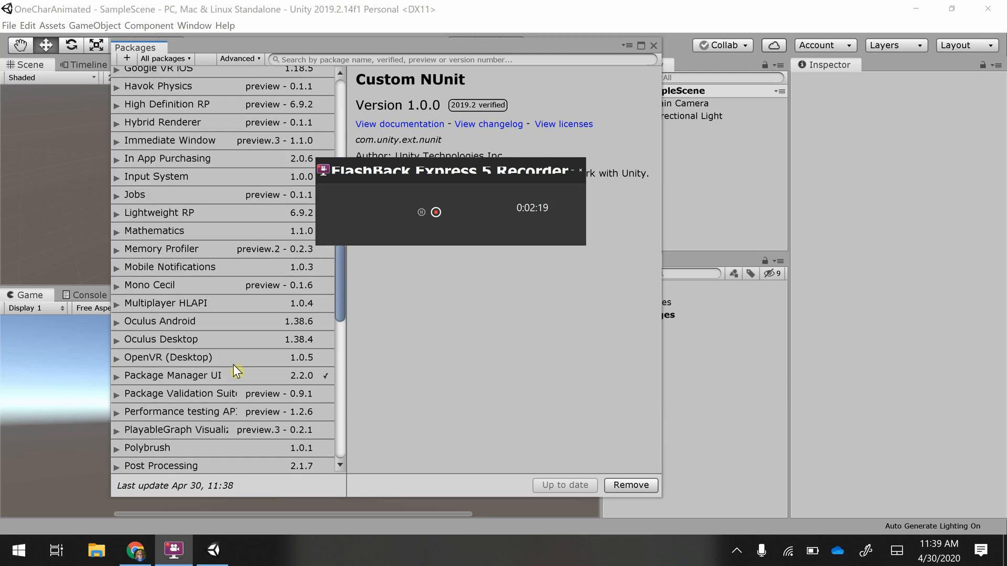
{"action": "scroll", "coordinate": [233, 364], "scroll_direction": "up", "scroll_amount": 3}
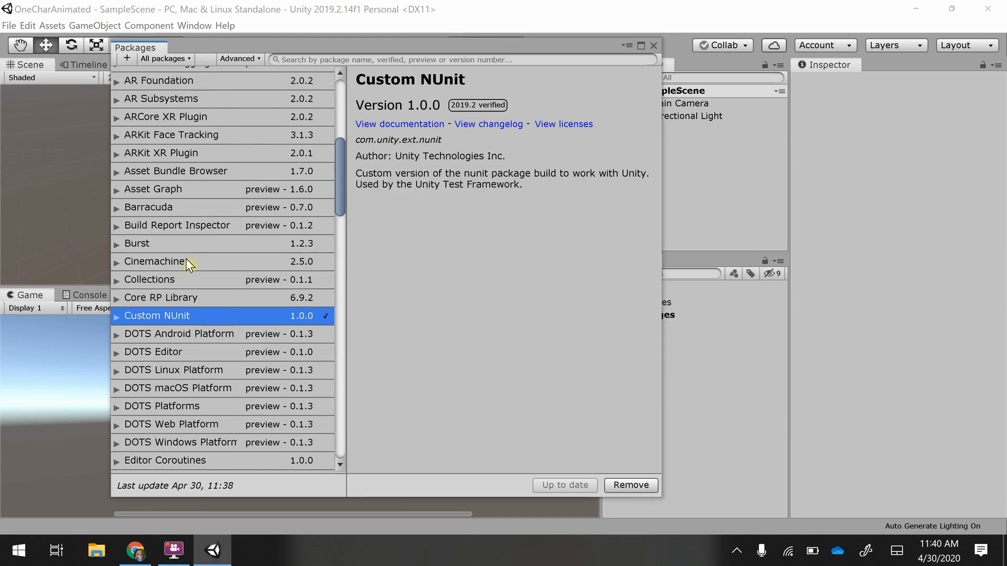
{"action": "left_click", "coordinate": [201, 262]}
{"action": "left_click", "coordinate": [640, 485]}
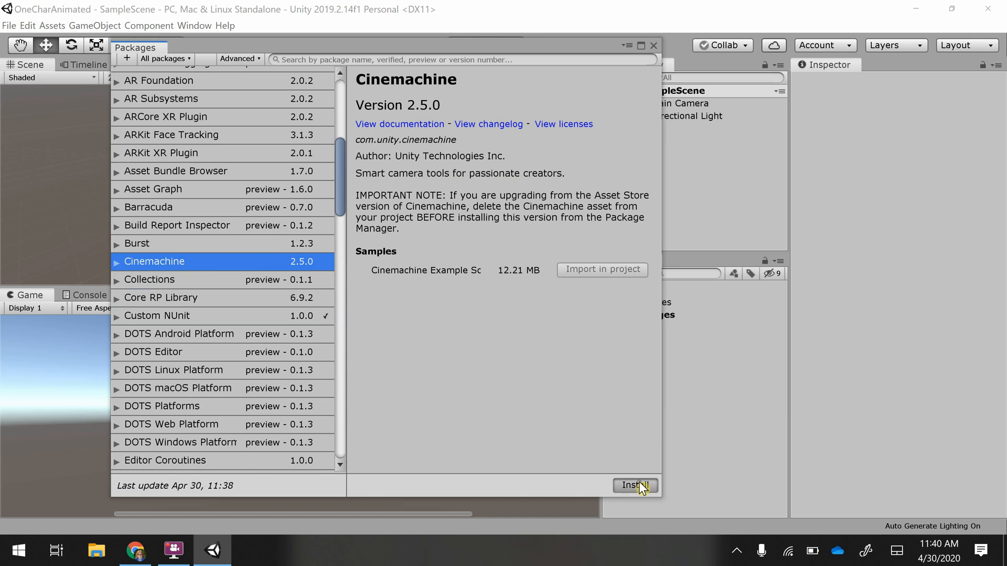
{"action": "left_click", "coordinate": [174, 550]}
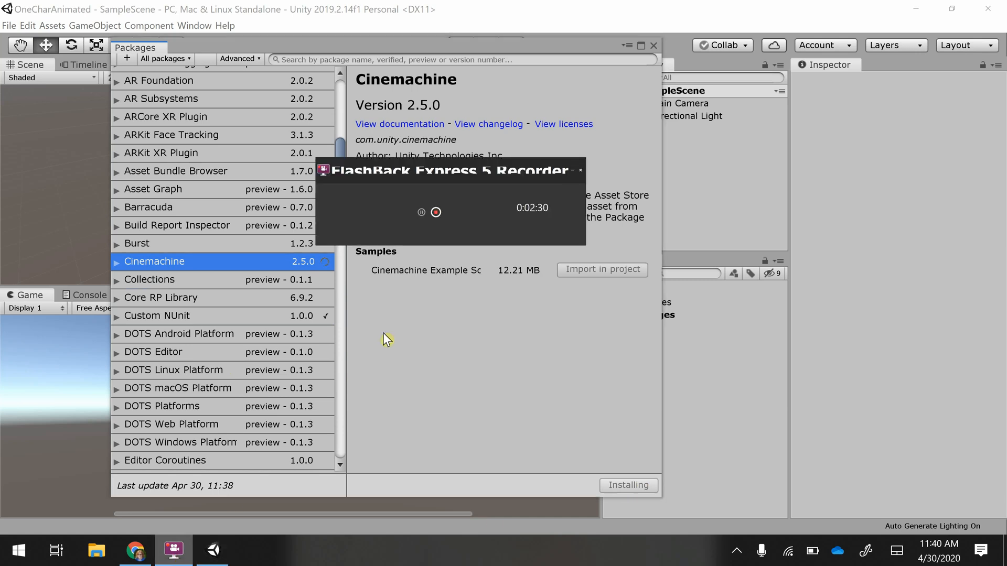
{"action": "left_click", "coordinate": [423, 213]}
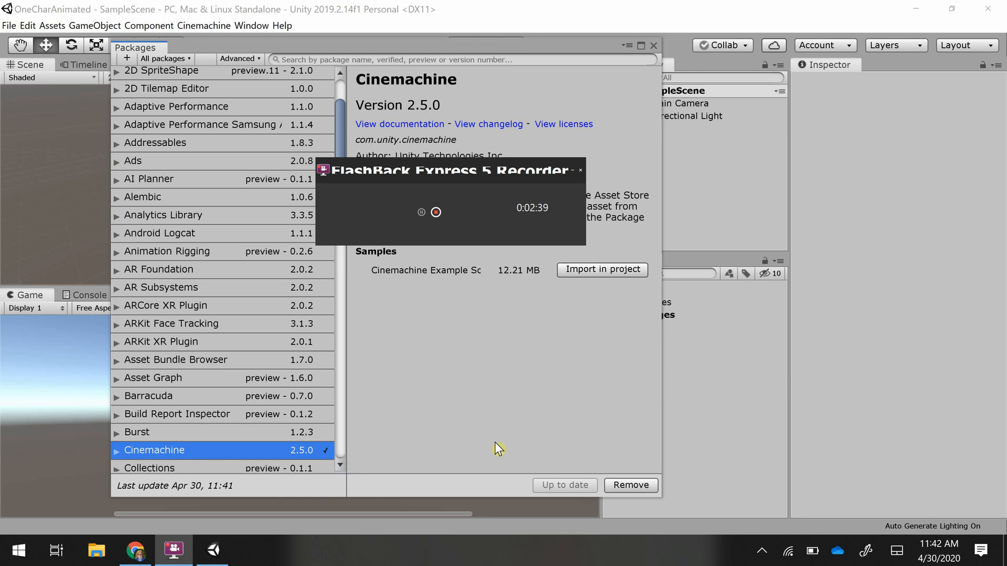
Filter the package list to those in the project to review what is installed, and close the Package Manager
{"action": "left_click", "coordinate": [160, 59]}
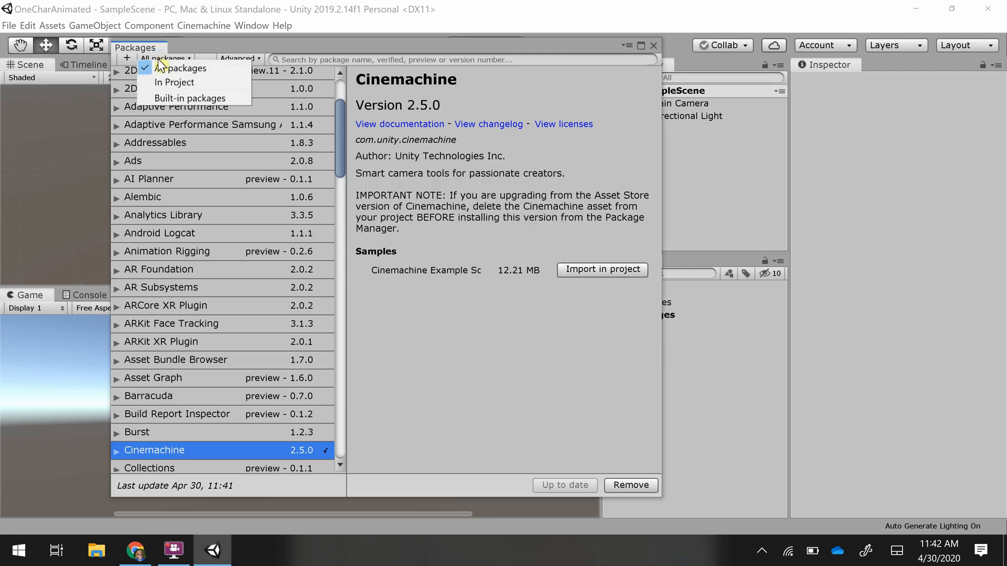
{"action": "left_click", "coordinate": [173, 82]}
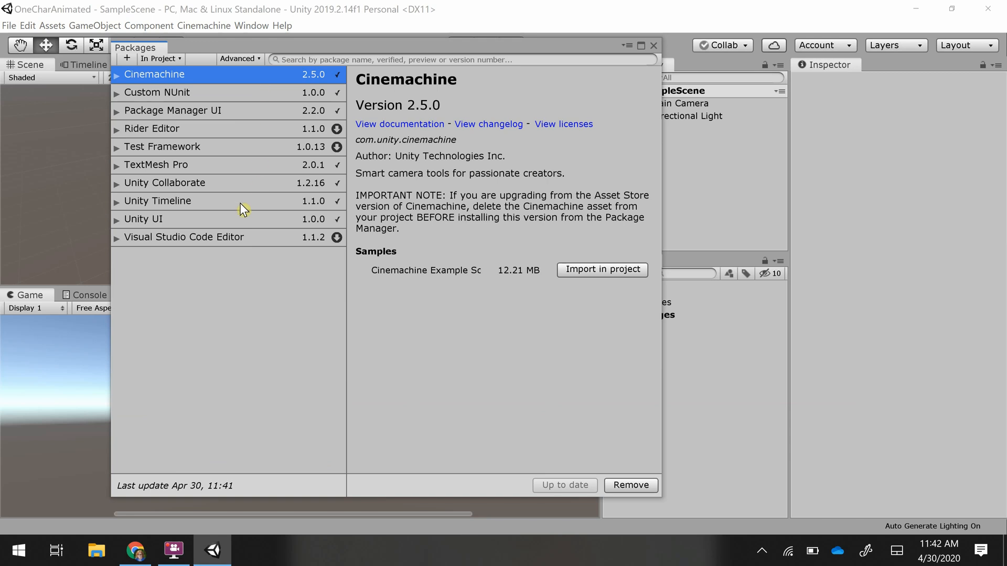
{"action": "left_click", "coordinate": [654, 46]}
Save the current scene
{"action": "left_click", "coordinate": [10, 26]}
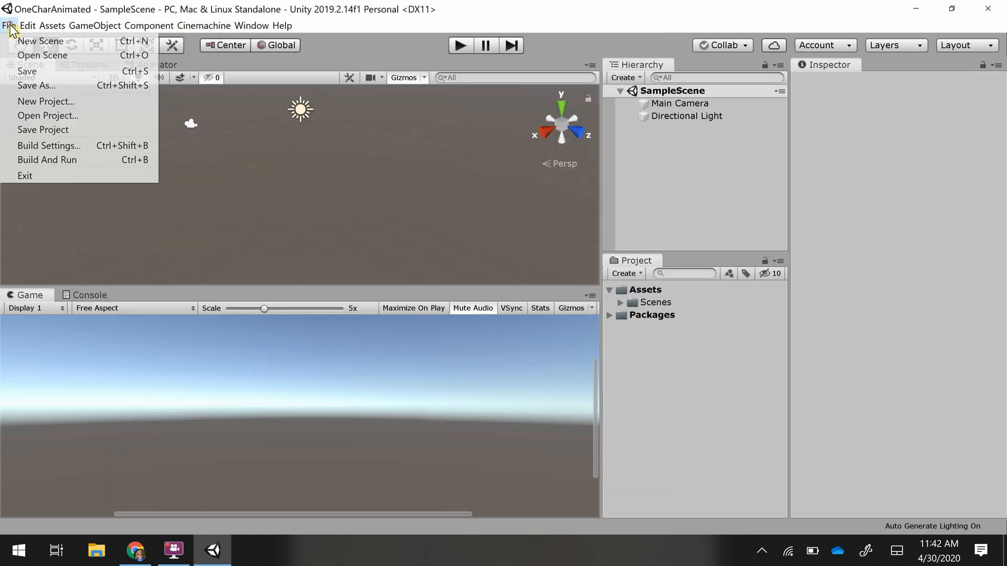
{"action": "left_click", "coordinate": [21, 71]}
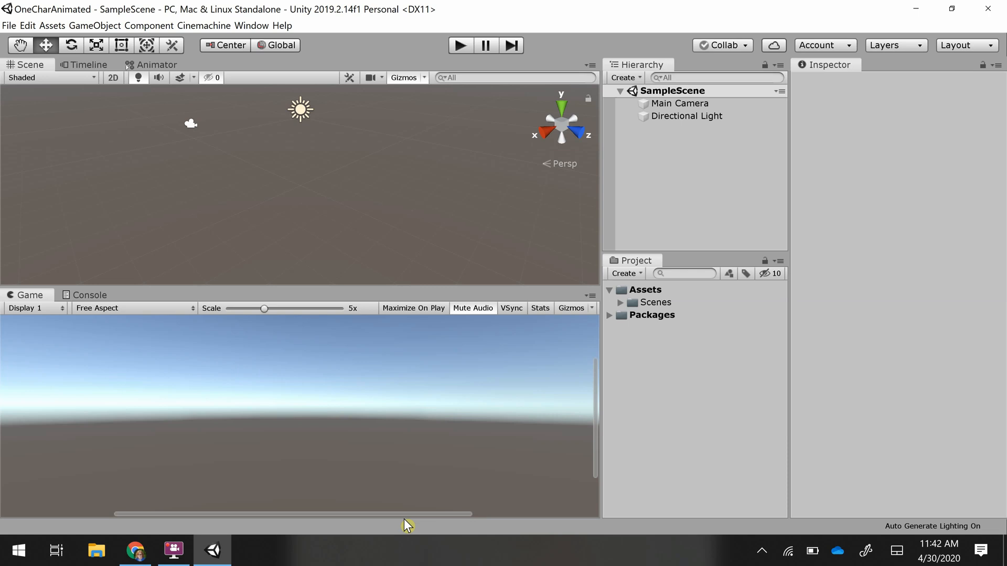
Switch to the Mixamo site in Chrome and search its animations for "walk"
{"action": "left_click", "coordinate": [137, 557]}
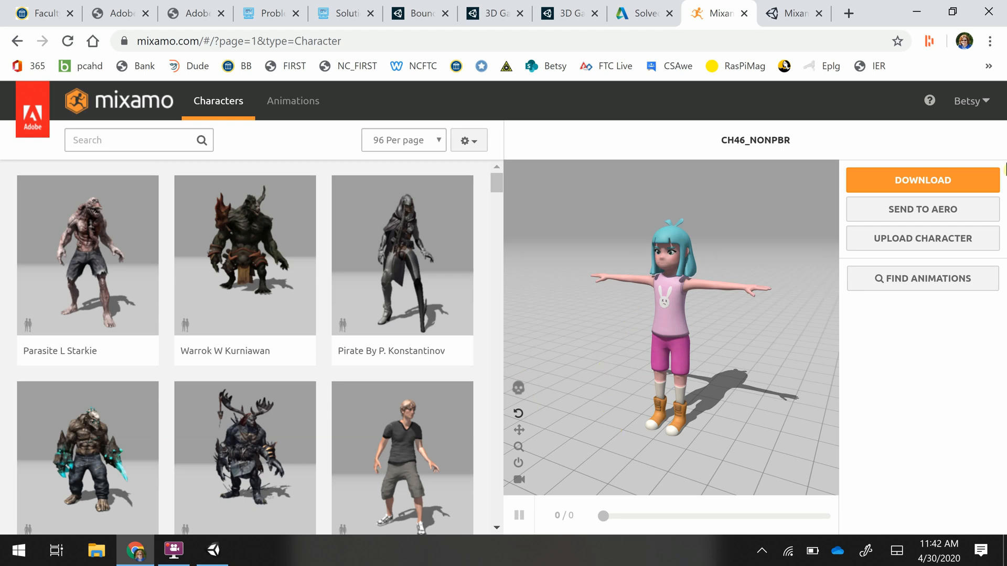
{"action": "left_click", "coordinate": [968, 100]}
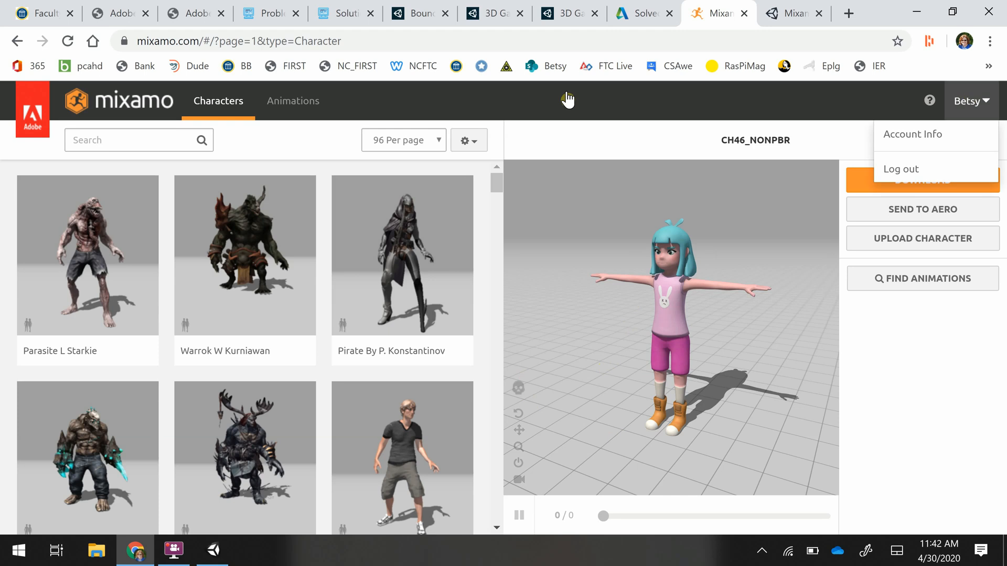
{"action": "left_click", "coordinate": [294, 101]}
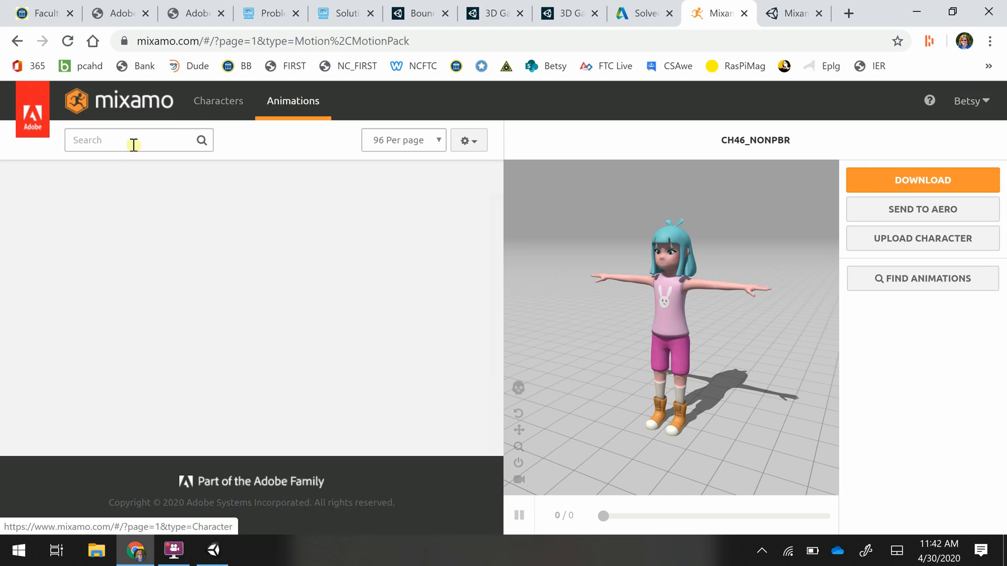
{"action": "left_click", "coordinate": [133, 145]}
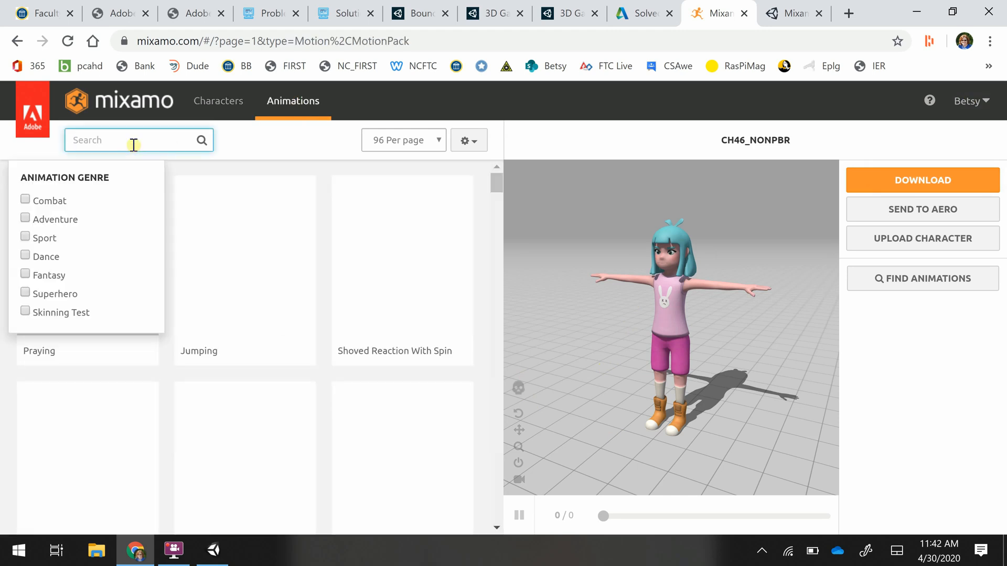
{"action": "type", "text": "walk"}
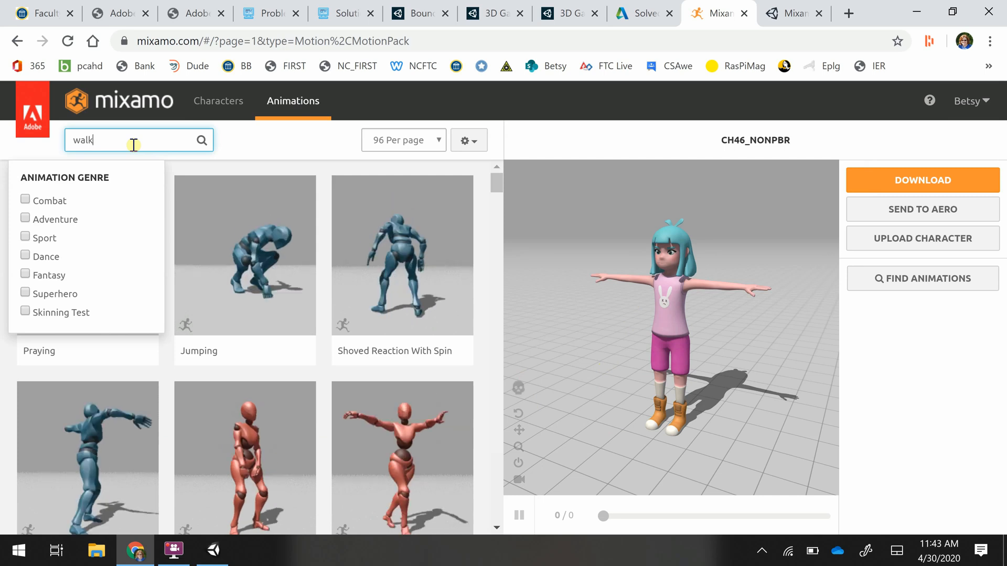
{"action": "key", "text": "Return"}
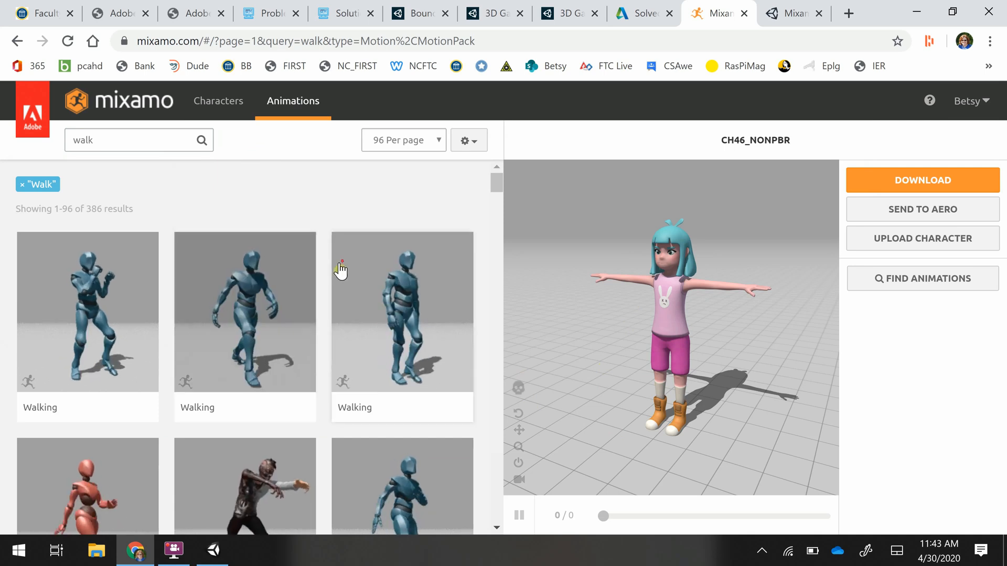
Apply the Walking animation shown on the red female mannequin striding forward to the blue-haired girl character
{"action": "scroll", "coordinate": [340, 270], "scroll_direction": "down", "scroll_amount": 4}
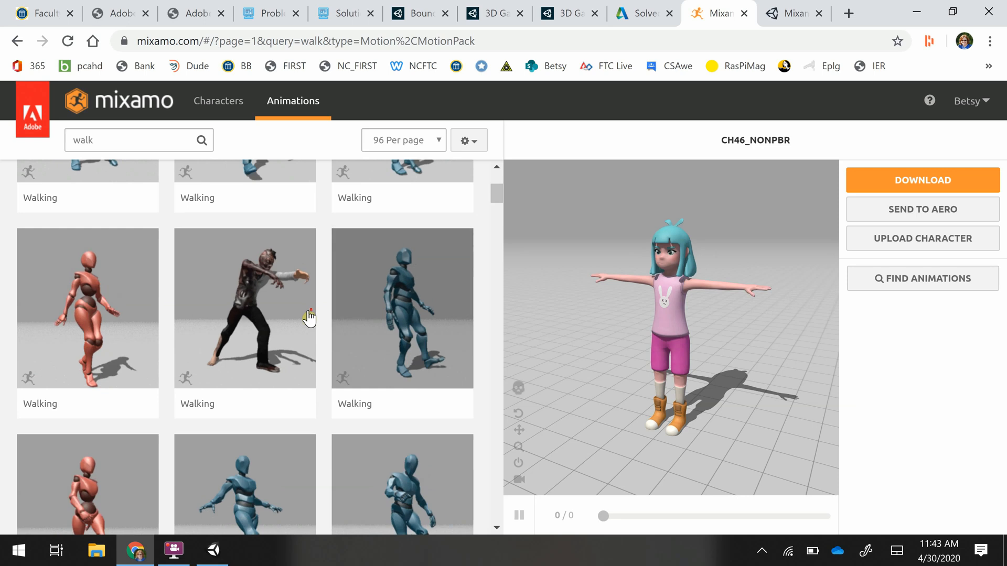
{"action": "scroll", "coordinate": [309, 317], "scroll_direction": "down", "scroll_amount": 4}
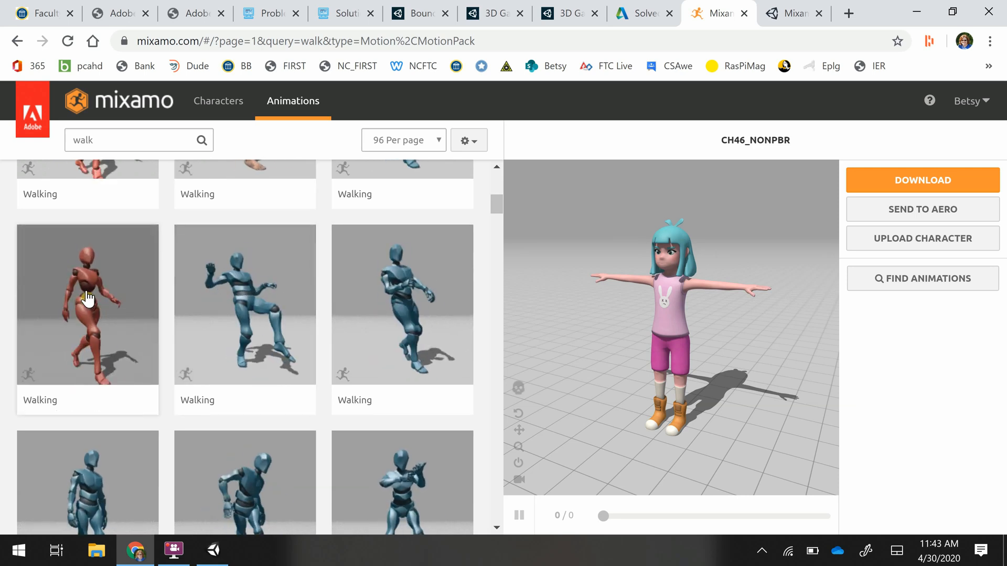
{"action": "left_click", "coordinate": [86, 296]}
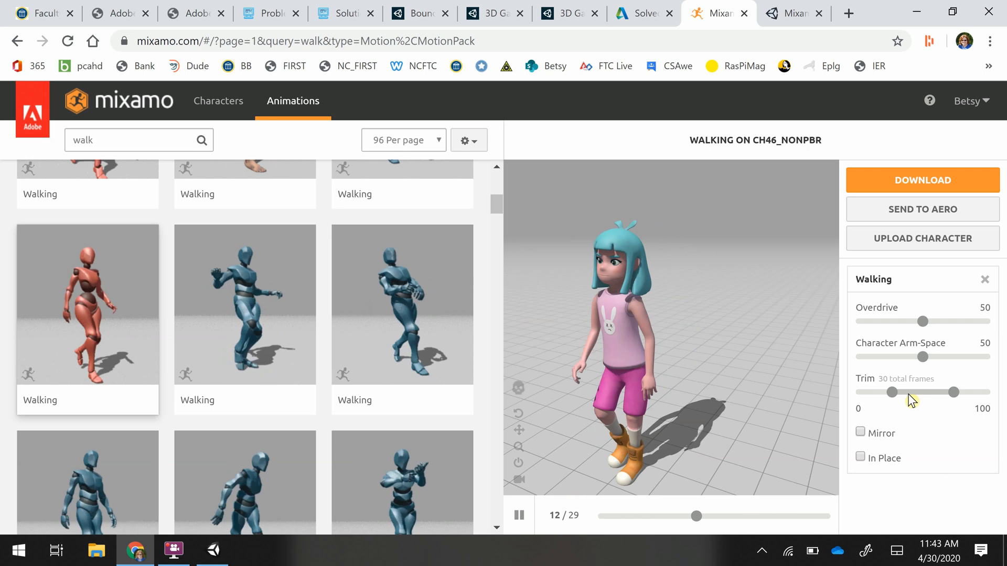
Try extending the Walking animation's trim range to -50 through 150, and reset the trim
{"action": "left_click_drag", "start_coordinate": [893, 394], "coordinate": [863, 395]}
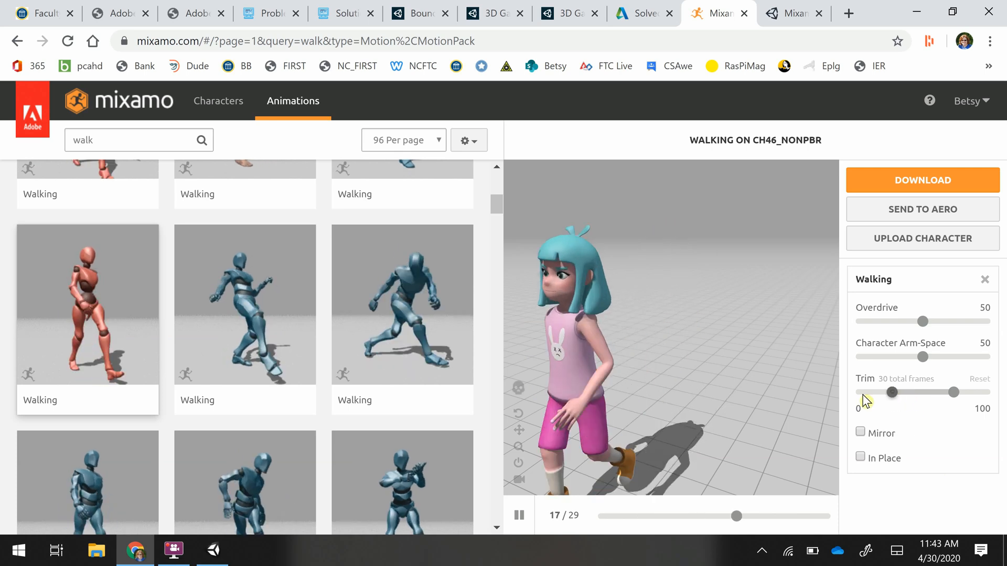
{"action": "left_click", "coordinate": [955, 394]}
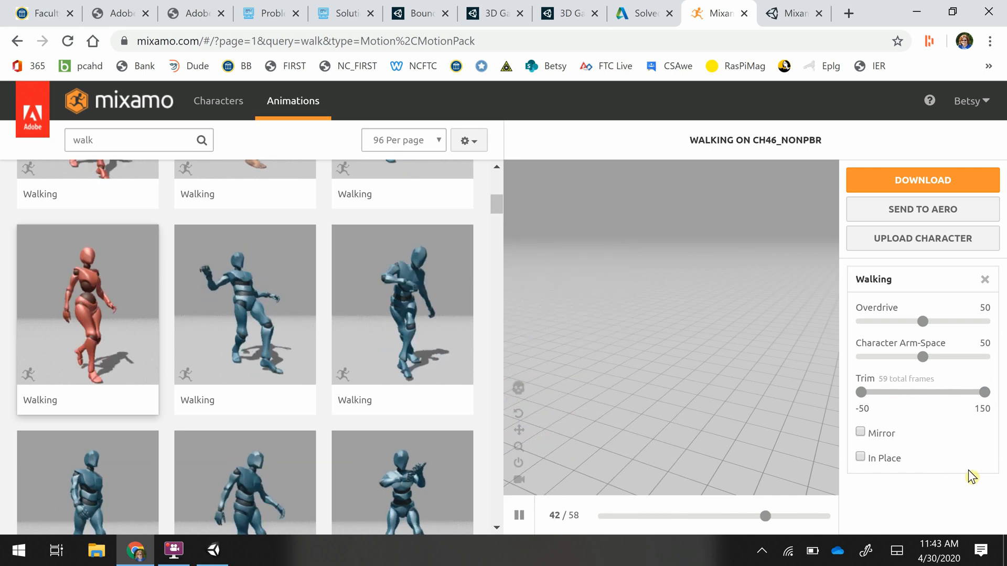
{"action": "left_click_drag", "start_coordinate": [741, 370], "coordinate": [728, 433]}
{"action": "scroll", "coordinate": [692, 360], "scroll_direction": "down", "scroll_amount": 5}
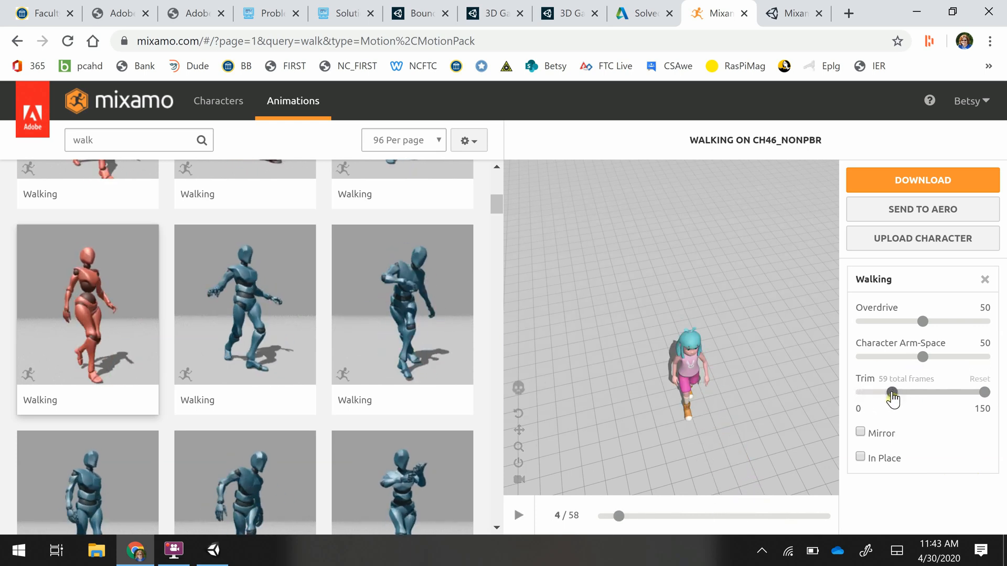
{"action": "left_click", "coordinate": [976, 381]}
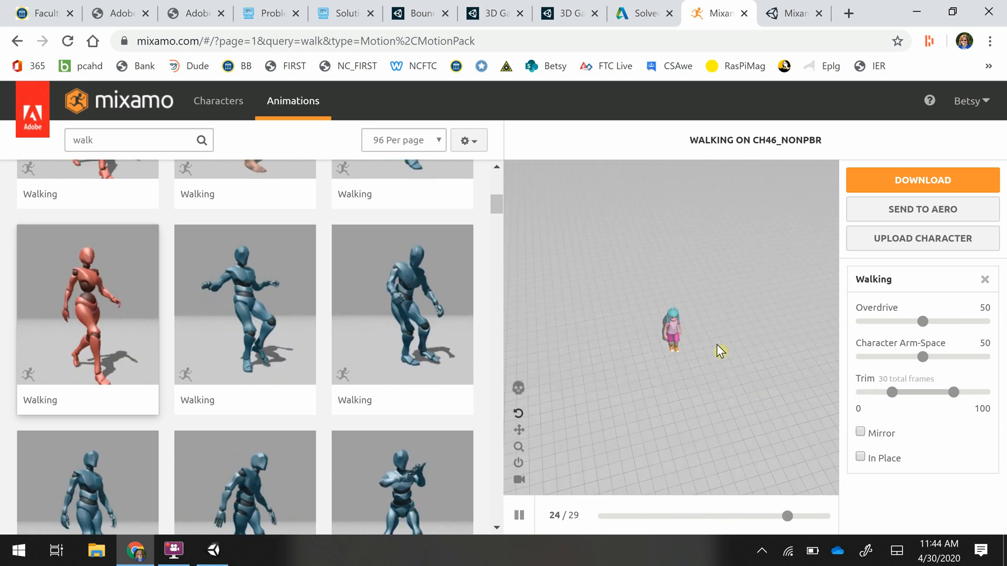
{"action": "left_click_drag", "start_coordinate": [703, 383], "coordinate": [700, 345]}
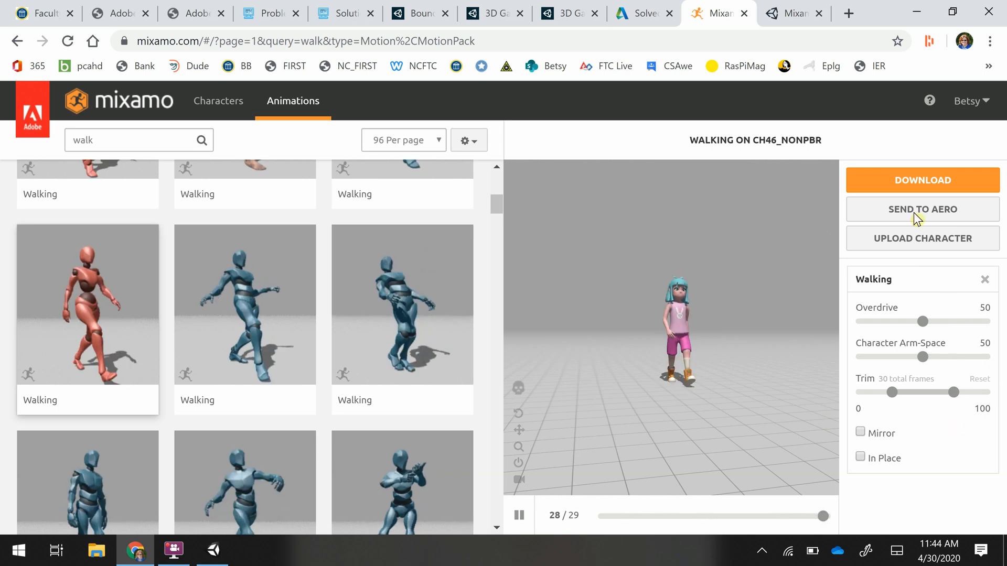
Download the walking character in FBX for Unity format, with skin, at 30 frames per second and no keyframe reduction
{"action": "left_click", "coordinate": [903, 180]}
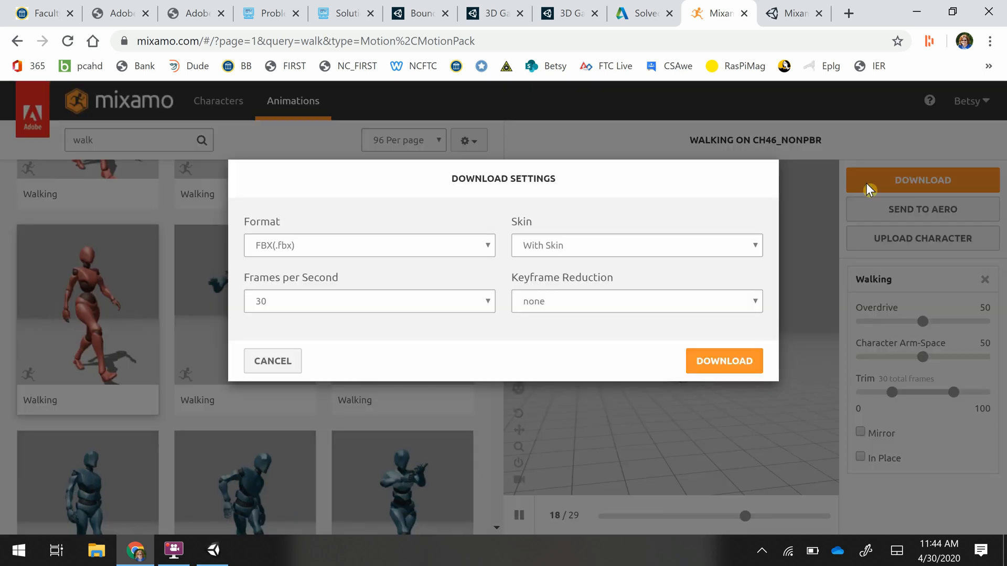
{"action": "left_click", "coordinate": [327, 246]}
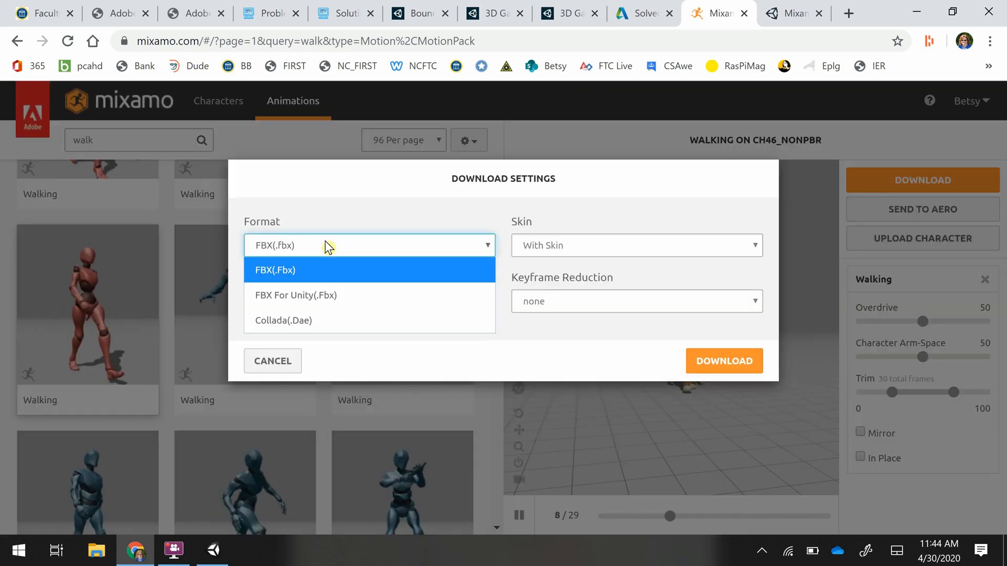
{"action": "left_click", "coordinate": [326, 297]}
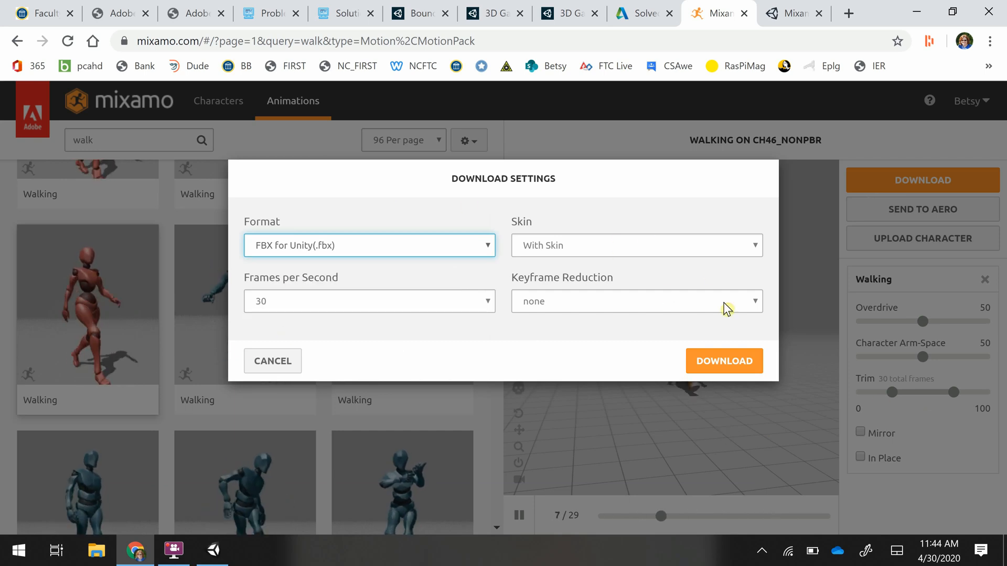
{"action": "left_click", "coordinate": [745, 369]}
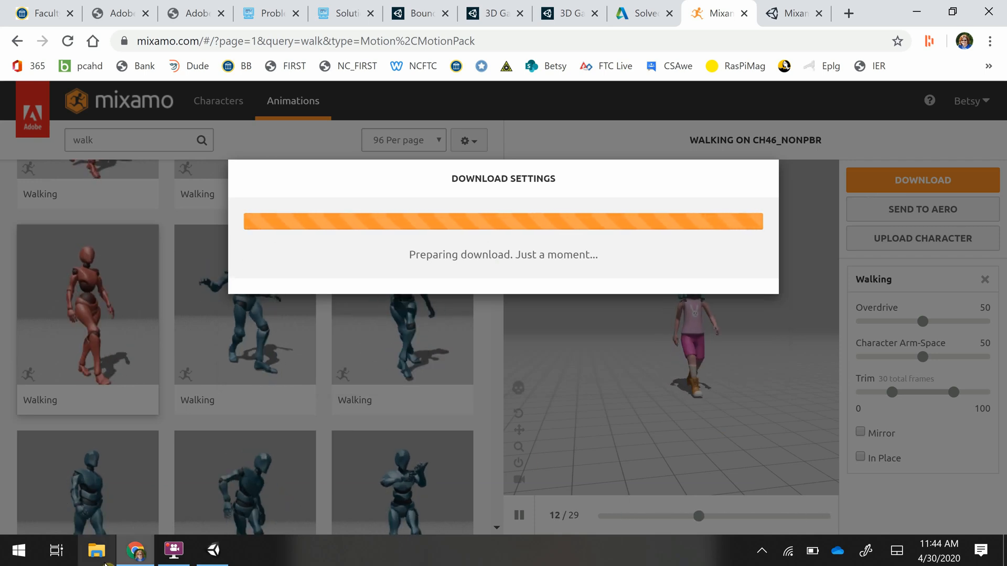
{"action": "left_click", "coordinate": [173, 549]}
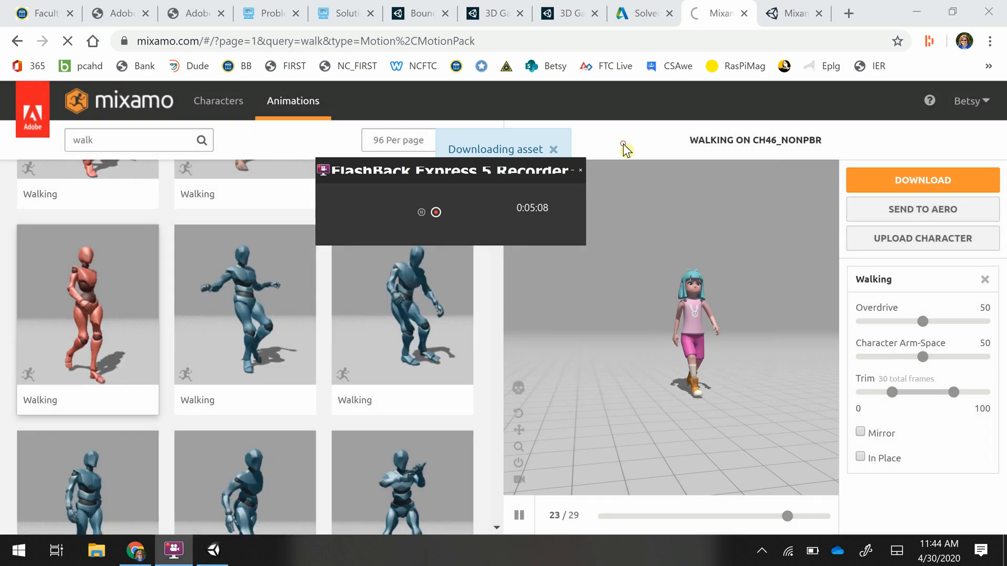
{"action": "left_click", "coordinate": [624, 150]}
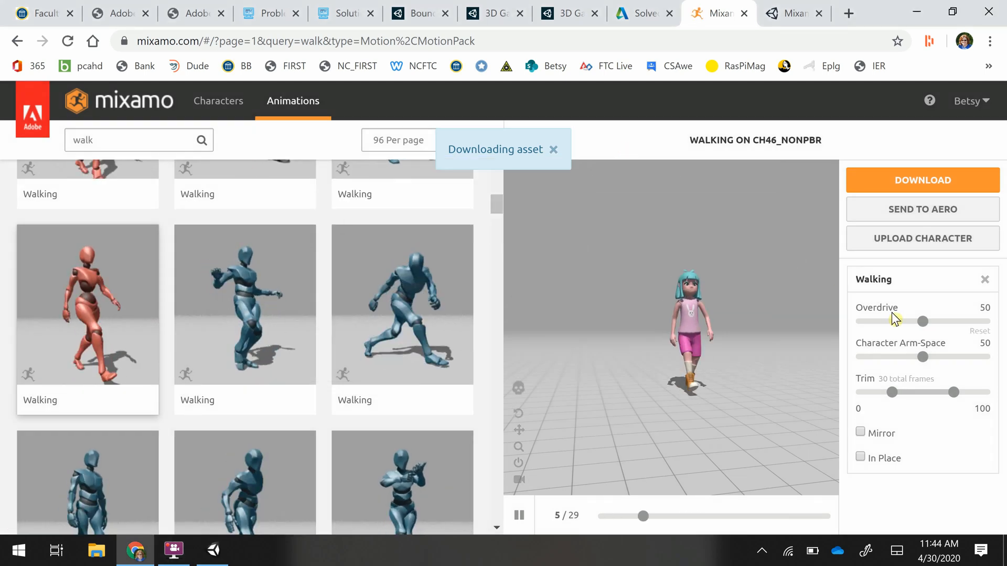
Make the Walking animation play in place on the character
{"action": "left_click", "coordinate": [861, 458]}
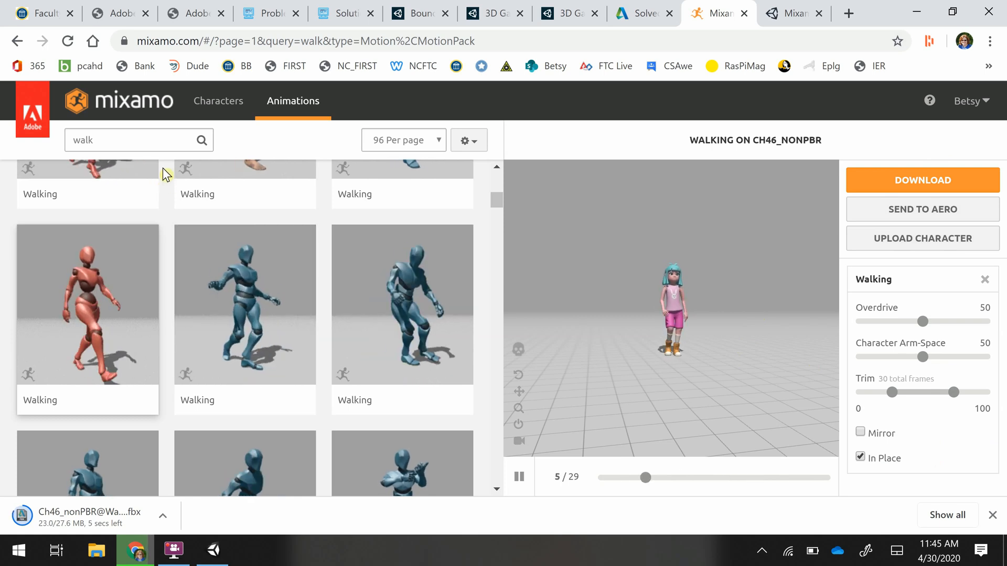
Replace the animation search term with "idle" and browse the idle animations
{"action": "left_click", "coordinate": [104, 140]}
{"action": "double_click", "coordinate": [105, 140]}
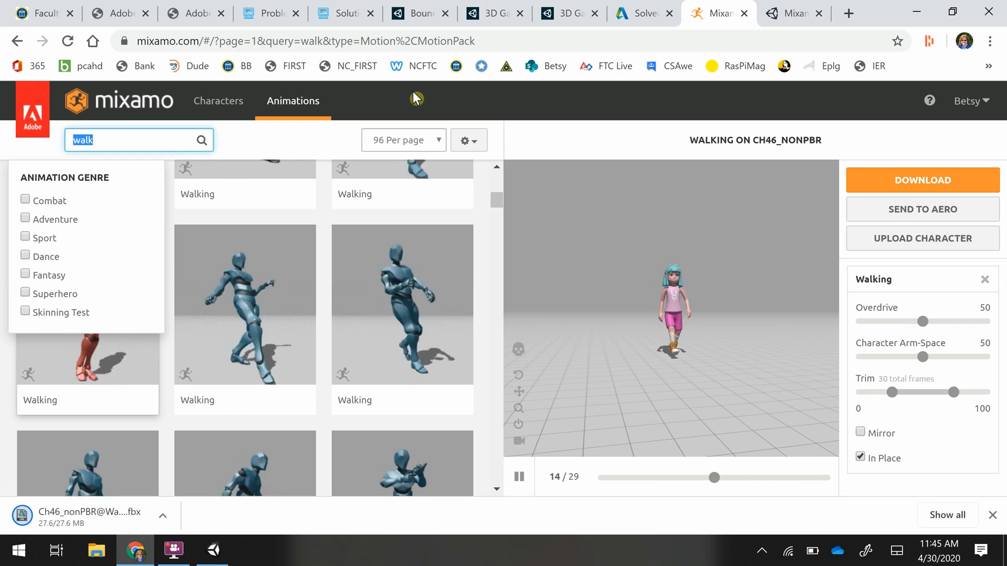
{"action": "type", "text": "idle"}
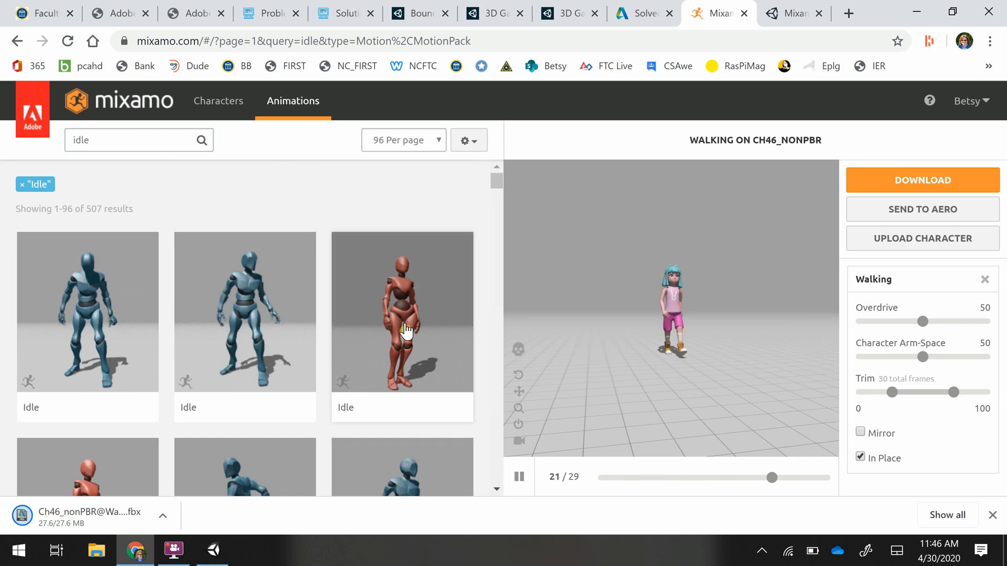
{"action": "scroll", "coordinate": [283, 389], "scroll_direction": "down", "scroll_amount": 6}
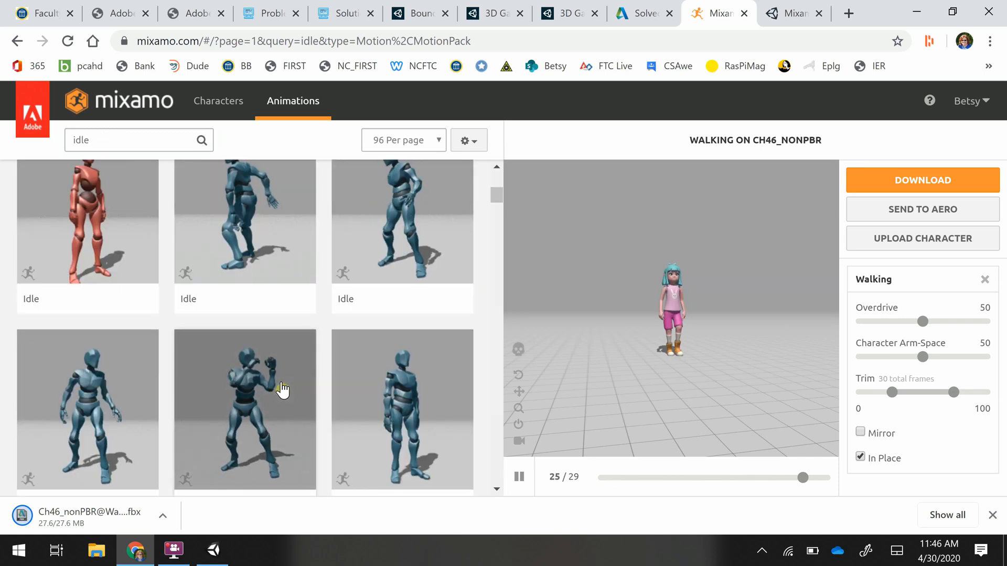
{"action": "scroll", "coordinate": [283, 389], "scroll_direction": "down", "scroll_amount": 6}
{"action": "scroll", "coordinate": [284, 389], "scroll_direction": "down", "scroll_amount": 10}
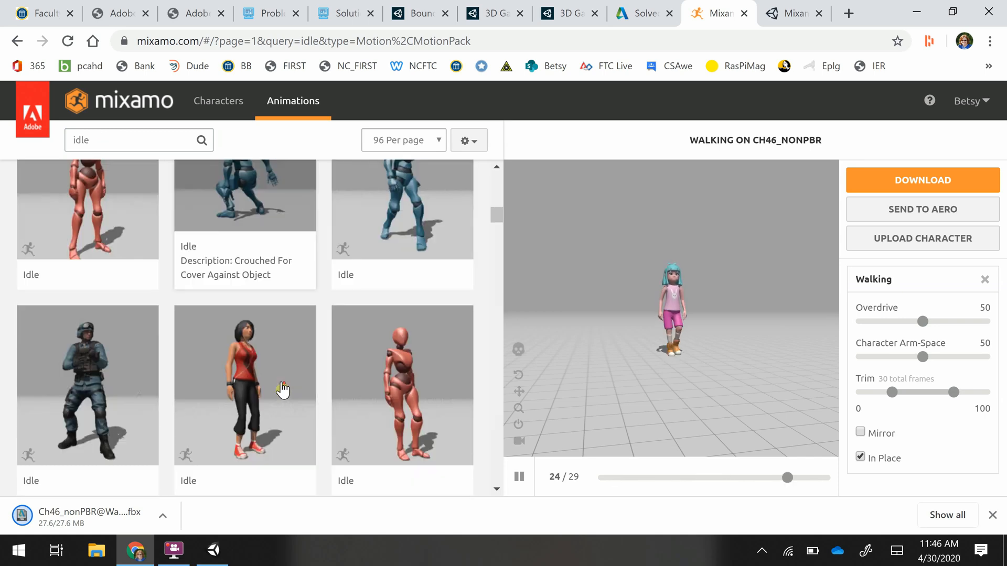
{"action": "scroll", "coordinate": [283, 389], "scroll_direction": "up", "scroll_amount": 15}
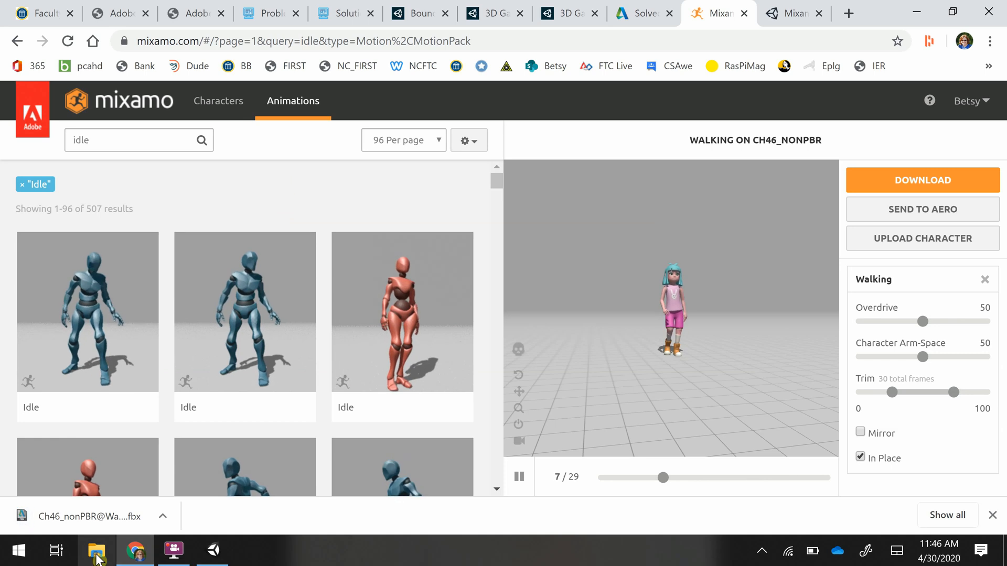
Switch to File Explorer, open the Downloads folder, and widen its window to show the file details
{"action": "left_click", "coordinate": [97, 559]}
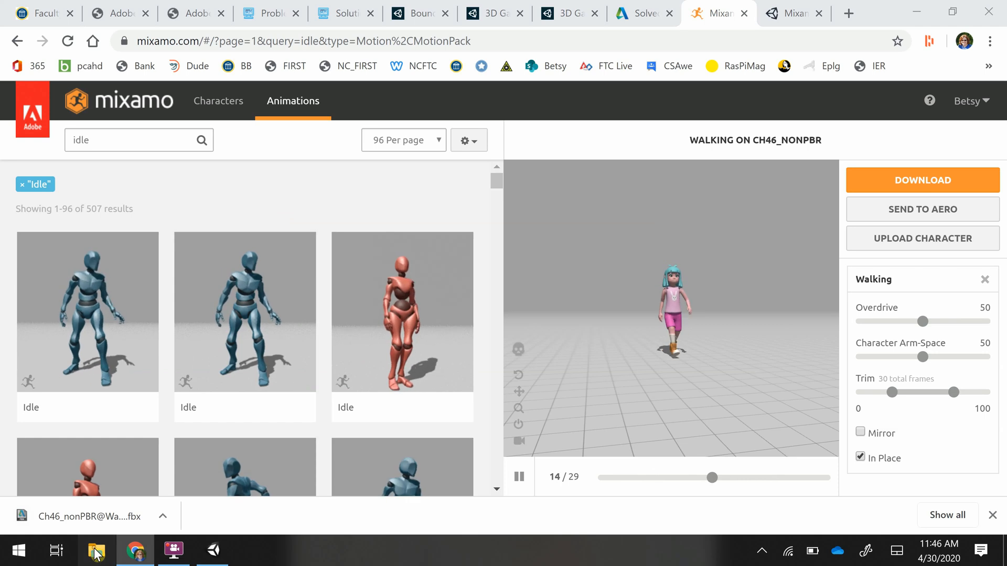
{"action": "left_click", "coordinate": [165, 518]}
{"action": "left_click", "coordinate": [186, 464]}
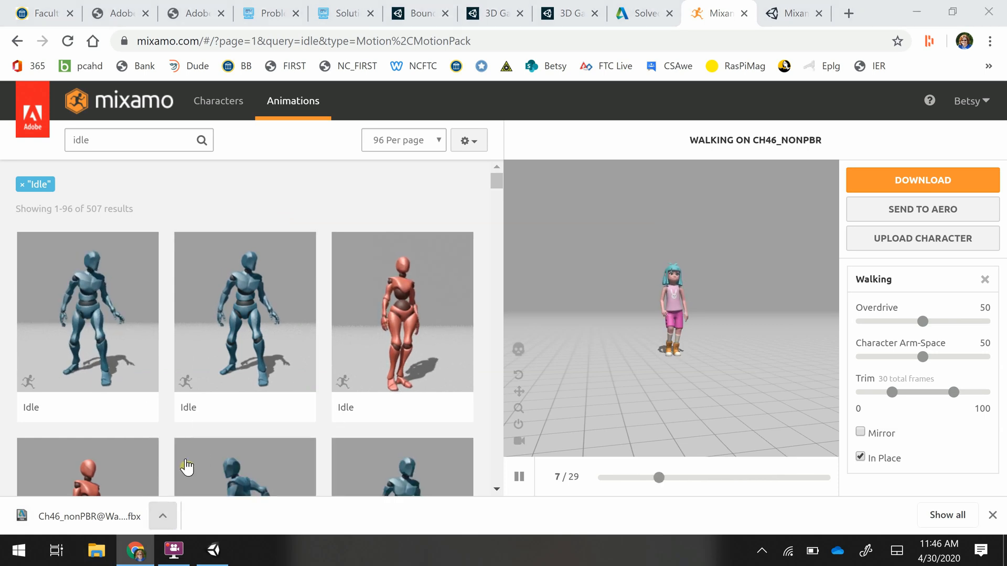
{"action": "left_click", "coordinate": [165, 517]}
{"action": "left_click", "coordinate": [100, 551]}
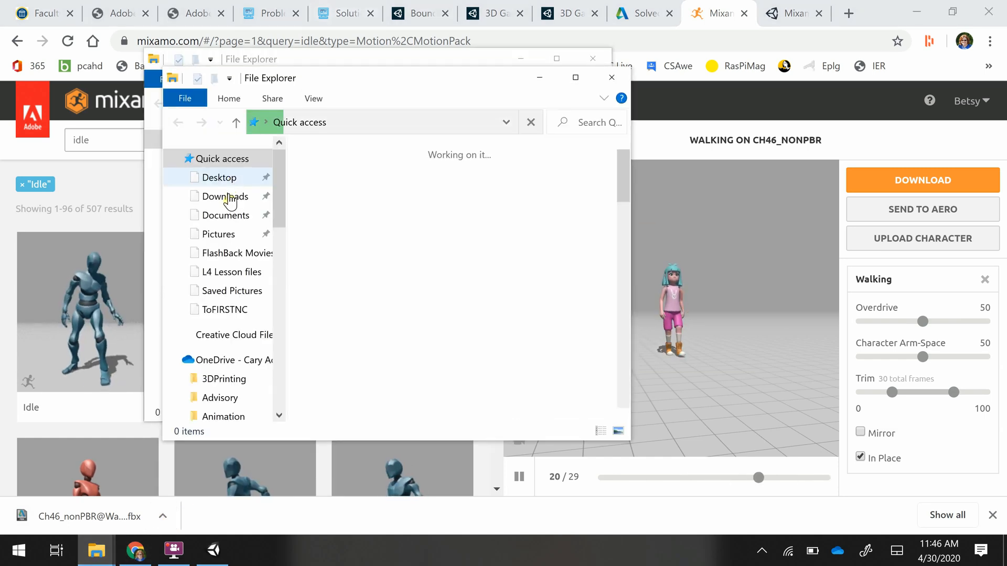
{"action": "left_click", "coordinate": [229, 197]}
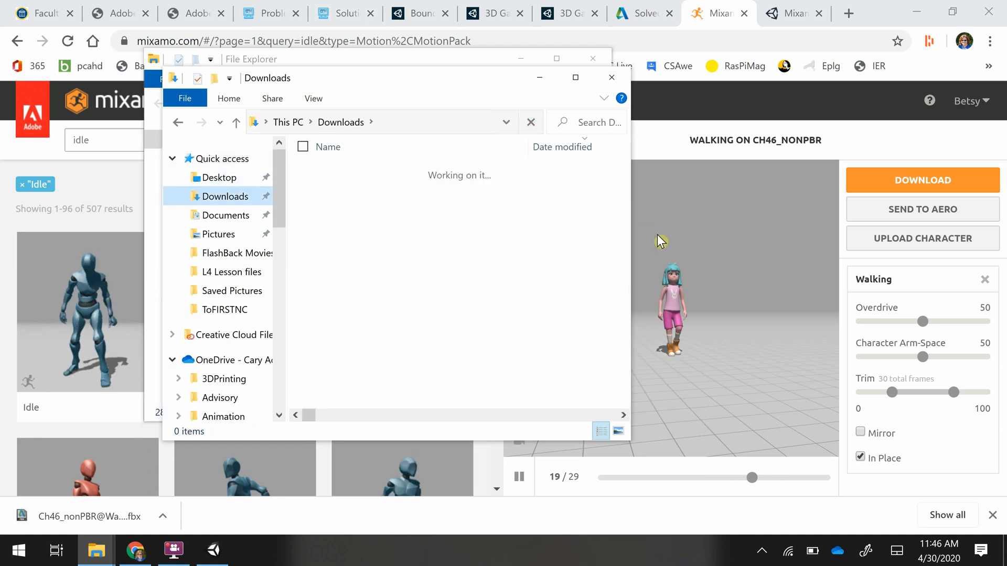
{"action": "left_click_drag", "start_coordinate": [630, 239], "coordinate": [772, 240]}
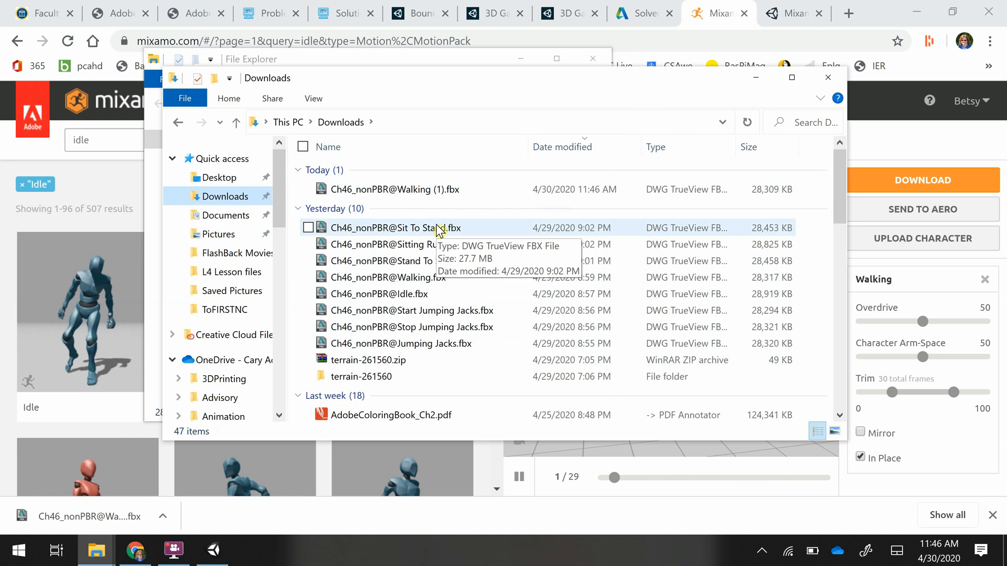
{"action": "left_click", "coordinate": [174, 549]}
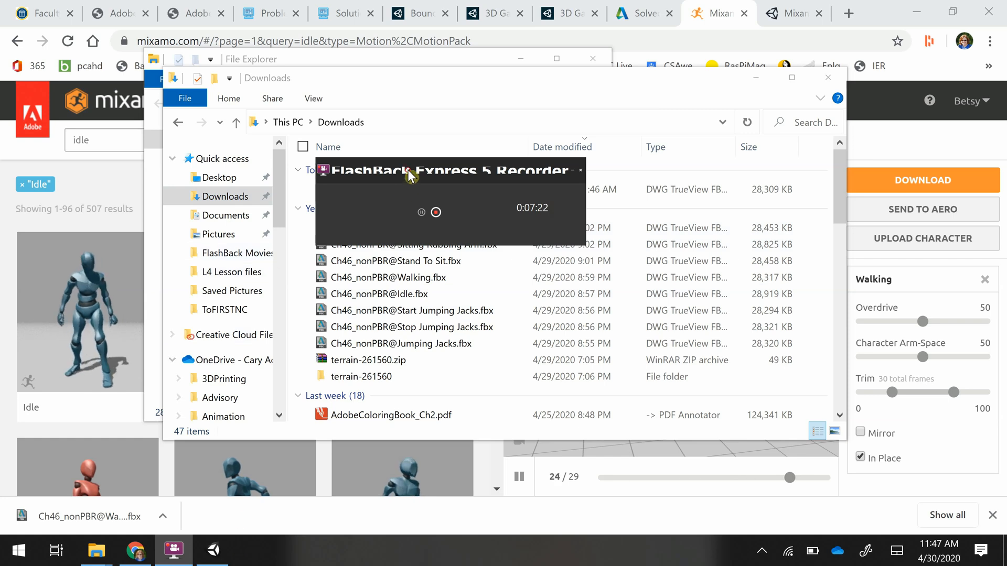
{"action": "left_click_drag", "start_coordinate": [502, 174], "coordinate": [749, 163]}
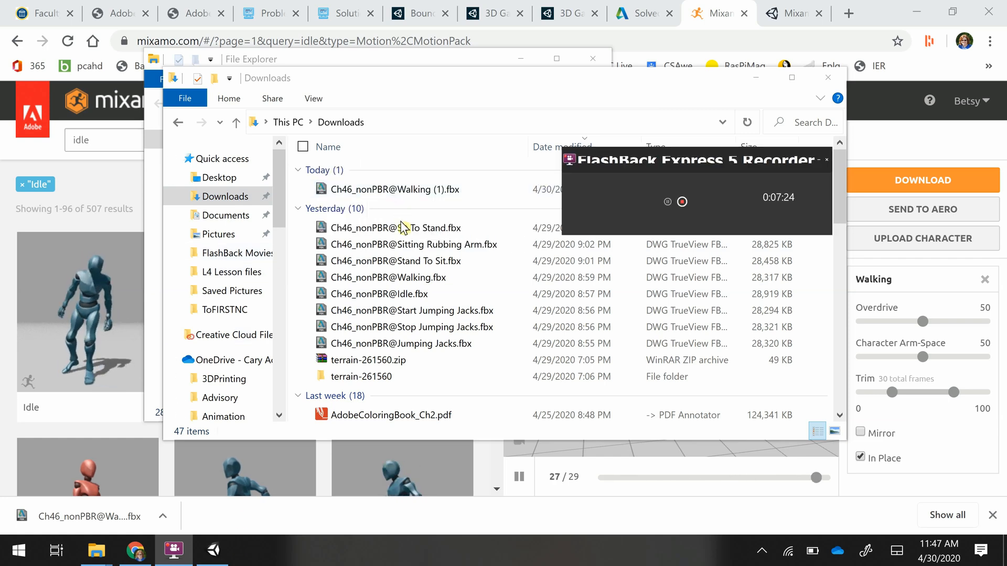